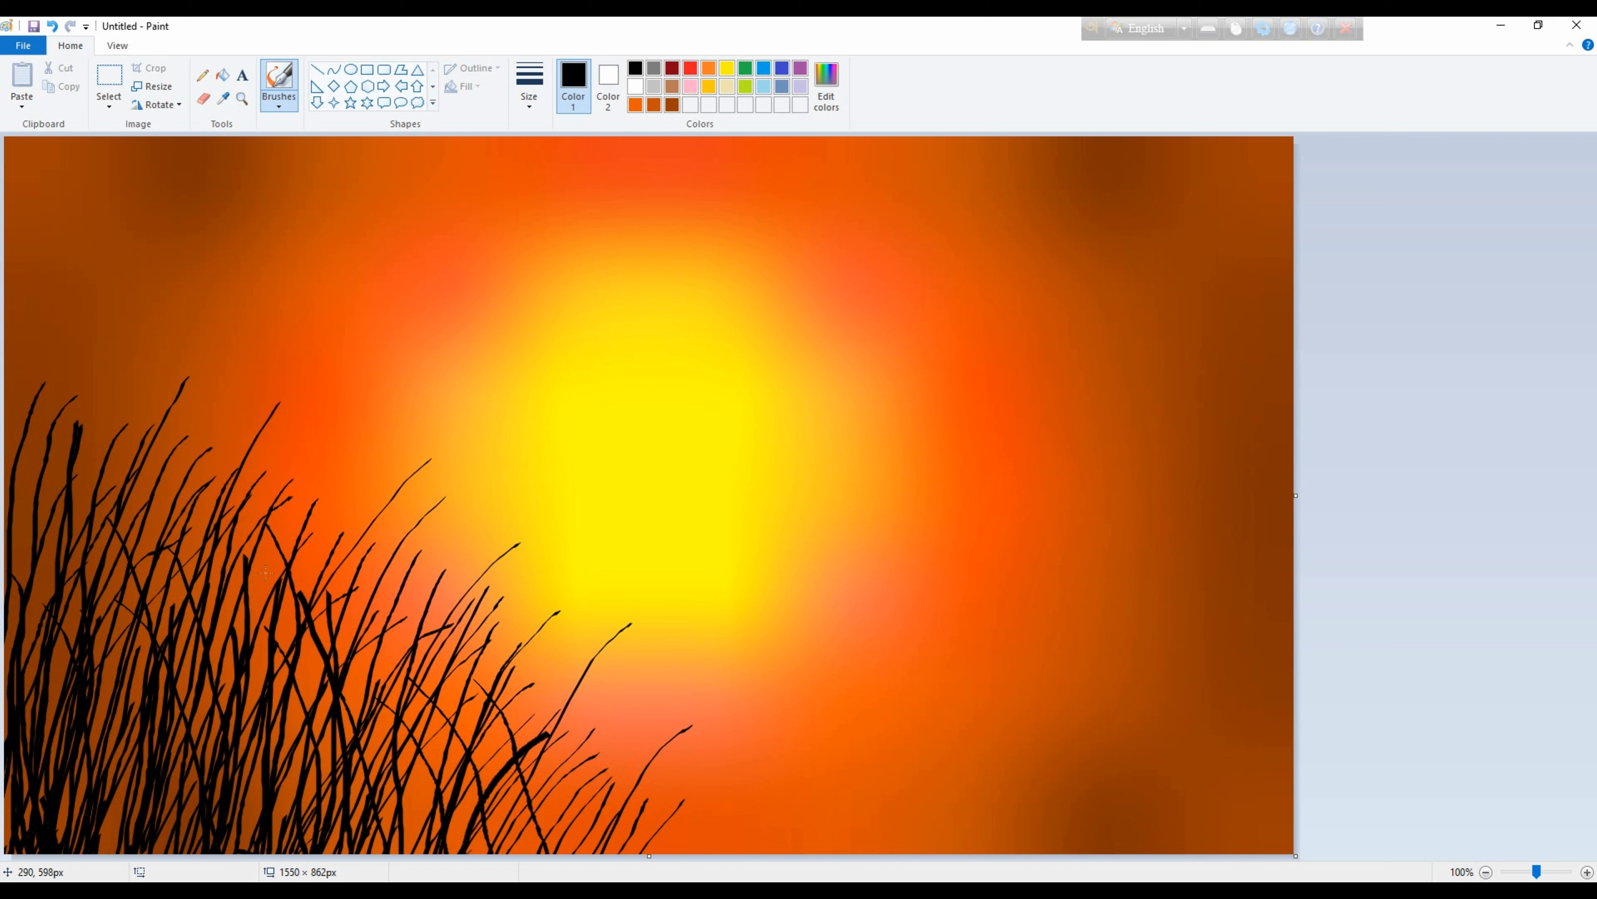
Paint three taller black grass blades rising above the clump in the left part of the canvas.
{"action": "left_click_drag", "start_coordinate": [400, 376], "coordinate": [296, 594]}
{"action": "left_click_drag", "start_coordinate": [252, 386], "coordinate": [103, 777]}
{"action": "left_click_drag", "start_coordinate": [156, 295], "coordinate": [25, 638]}
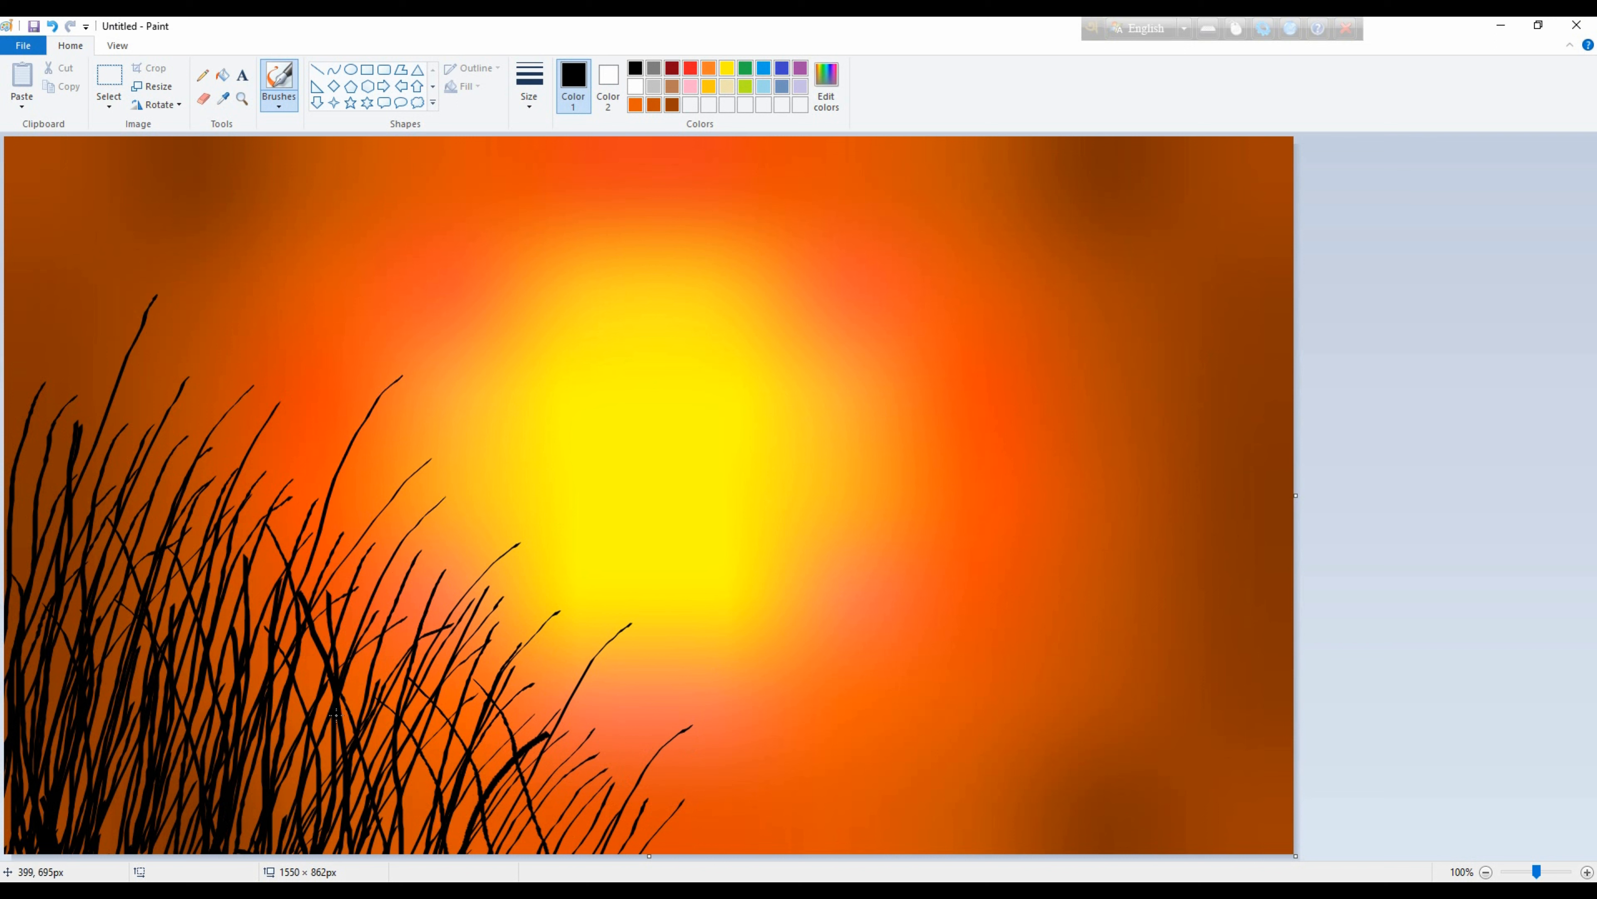
Fill the grass base with short black strokes and extend the clump rightward along the canvas's lower edge.
{"action": "mouse_move", "coordinate": [333, 654]}
{"action": "left_mouse_down"}
{"action": "mouse_move", "coordinate": [230, 670]}
{"action": "mouse_move", "coordinate": [315, 702]}
{"action": "mouse_move", "coordinate": [294, 854]}
{"action": "left_mouse_up"}
{"action": "left_click_drag", "start_coordinate": [292, 676], "coordinate": [310, 843]}
{"action": "left_click_drag", "start_coordinate": [348, 669], "coordinate": [364, 845]}
{"action": "left_click_drag", "start_coordinate": [382, 703], "coordinate": [398, 850]}
{"action": "left_click_drag", "start_coordinate": [423, 721], "coordinate": [433, 852]}
{"action": "mouse_move", "coordinate": [446, 733]}
{"action": "left_mouse_down"}
{"action": "mouse_move", "coordinate": [445, 812]}
{"action": "mouse_move", "coordinate": [488, 851]}
{"action": "left_mouse_up"}
{"action": "left_click_drag", "start_coordinate": [494, 763], "coordinate": [512, 854]}
{"action": "left_click_drag", "start_coordinate": [580, 782], "coordinate": [552, 853]}
{"action": "mouse_move", "coordinate": [568, 790]}
{"action": "left_mouse_down"}
{"action": "mouse_move", "coordinate": [604, 764]}
{"action": "mouse_move", "coordinate": [536, 854]}
{"action": "left_mouse_up"}
{"action": "mouse_move", "coordinate": [629, 765]}
{"action": "left_mouse_down"}
{"action": "mouse_move", "coordinate": [588, 853]}
{"action": "mouse_move", "coordinate": [608, 853]}
{"action": "left_mouse_up"}
{"action": "left_click_drag", "start_coordinate": [646, 797], "coordinate": [631, 853]}
{"action": "mouse_move", "coordinate": [658, 792]}
{"action": "left_mouse_down"}
{"action": "mouse_move", "coordinate": [662, 829]}
{"action": "mouse_move", "coordinate": [686, 808]}
{"action": "mouse_move", "coordinate": [693, 826]}
{"action": "mouse_move", "coordinate": [766, 820]}
{"action": "mouse_move", "coordinate": [730, 853]}
{"action": "left_mouse_up"}
{"action": "left_click_drag", "start_coordinate": [724, 794], "coordinate": [704, 853]}
{"action": "left_click_drag", "start_coordinate": [711, 795], "coordinate": [648, 852]}
Thicken the lower, right-hand part of the grass clump with more black blades down to the canvas edge.
{"action": "mouse_move", "coordinate": [650, 799]}
{"action": "left_mouse_down"}
{"action": "mouse_move", "coordinate": [608, 861]}
{"action": "mouse_move", "coordinate": [564, 853]}
{"action": "left_mouse_up"}
{"action": "mouse_move", "coordinate": [590, 769]}
{"action": "left_mouse_down"}
{"action": "mouse_move", "coordinate": [547, 853]}
{"action": "mouse_move", "coordinate": [516, 854]}
{"action": "left_mouse_up"}
{"action": "mouse_move", "coordinate": [577, 737]}
{"action": "left_mouse_down"}
{"action": "mouse_move", "coordinate": [542, 843]}
{"action": "mouse_move", "coordinate": [520, 853]}
{"action": "left_mouse_up"}
{"action": "mouse_move", "coordinate": [542, 704]}
{"action": "left_mouse_down"}
{"action": "mouse_move", "coordinate": [490, 846]}
{"action": "mouse_move", "coordinate": [472, 853]}
{"action": "left_mouse_up"}
{"action": "left_click_drag", "start_coordinate": [503, 667], "coordinate": [473, 811]}
{"action": "left_click_drag", "start_coordinate": [458, 648], "coordinate": [450, 795]}
{"action": "left_click_drag", "start_coordinate": [444, 675], "coordinate": [427, 852]}
{"action": "left_click_drag", "start_coordinate": [395, 674], "coordinate": [407, 853]}
{"action": "left_click_drag", "start_coordinate": [363, 666], "coordinate": [405, 849]}
{"action": "left_click_drag", "start_coordinate": [408, 691], "coordinate": [433, 843]}
{"action": "mouse_move", "coordinate": [421, 745]}
{"action": "left_mouse_down"}
{"action": "mouse_move", "coordinate": [427, 840]}
{"action": "mouse_move", "coordinate": [418, 826]}
{"action": "left_mouse_up"}
Fill the gaps at the base of the left half of the grass clump with black blades.
{"action": "mouse_move", "coordinate": [333, 701]}
{"action": "left_mouse_down"}
{"action": "mouse_move", "coordinate": [382, 850]}
{"action": "mouse_move", "coordinate": [348, 802]}
{"action": "mouse_move", "coordinate": [316, 815]}
{"action": "left_mouse_up"}
{"action": "mouse_move", "coordinate": [262, 722]}
{"action": "left_mouse_down"}
{"action": "mouse_move", "coordinate": [291, 823]}
{"action": "mouse_move", "coordinate": [247, 849]}
{"action": "left_mouse_up"}
{"action": "left_click_drag", "start_coordinate": [188, 697], "coordinate": [204, 811]}
{"action": "left_click_drag", "start_coordinate": [178, 682], "coordinate": [190, 852]}
{"action": "mouse_move", "coordinate": [139, 691]}
{"action": "left_mouse_down"}
{"action": "mouse_move", "coordinate": [170, 853]}
{"action": "mouse_move", "coordinate": [122, 839]}
{"action": "left_mouse_up"}
{"action": "left_click_drag", "start_coordinate": [51, 733], "coordinate": [69, 819]}
{"action": "left_click_drag", "start_coordinate": [96, 731], "coordinate": [98, 846]}
{"action": "left_click_drag", "start_coordinate": [140, 610], "coordinate": [61, 846]}
{"action": "left_click_drag", "start_coordinate": [109, 650], "coordinate": [32, 853]}
{"action": "left_click_drag", "start_coordinate": [41, 672], "coordinate": [20, 849]}
Switch to Calligraphy brush 2 and paint slanted black blades through the lower grass from left to right.
{"action": "left_click", "coordinate": [291, 109]}
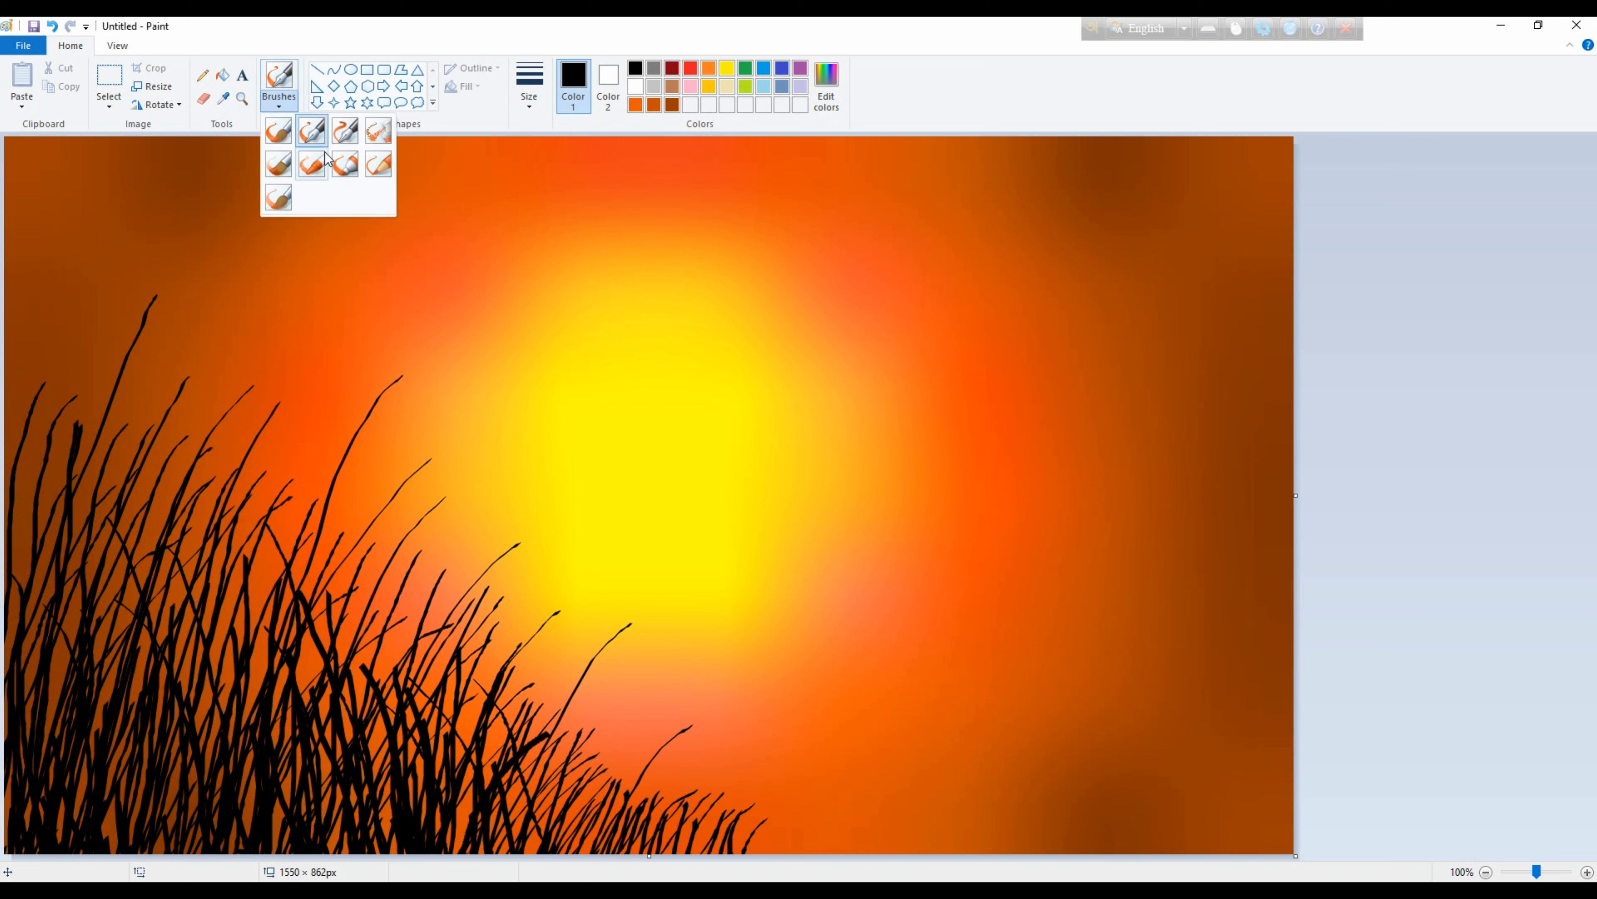
{"action": "left_click", "coordinate": [312, 130]}
{"action": "left_click", "coordinate": [297, 107]}
{"action": "left_click", "coordinate": [352, 141]}
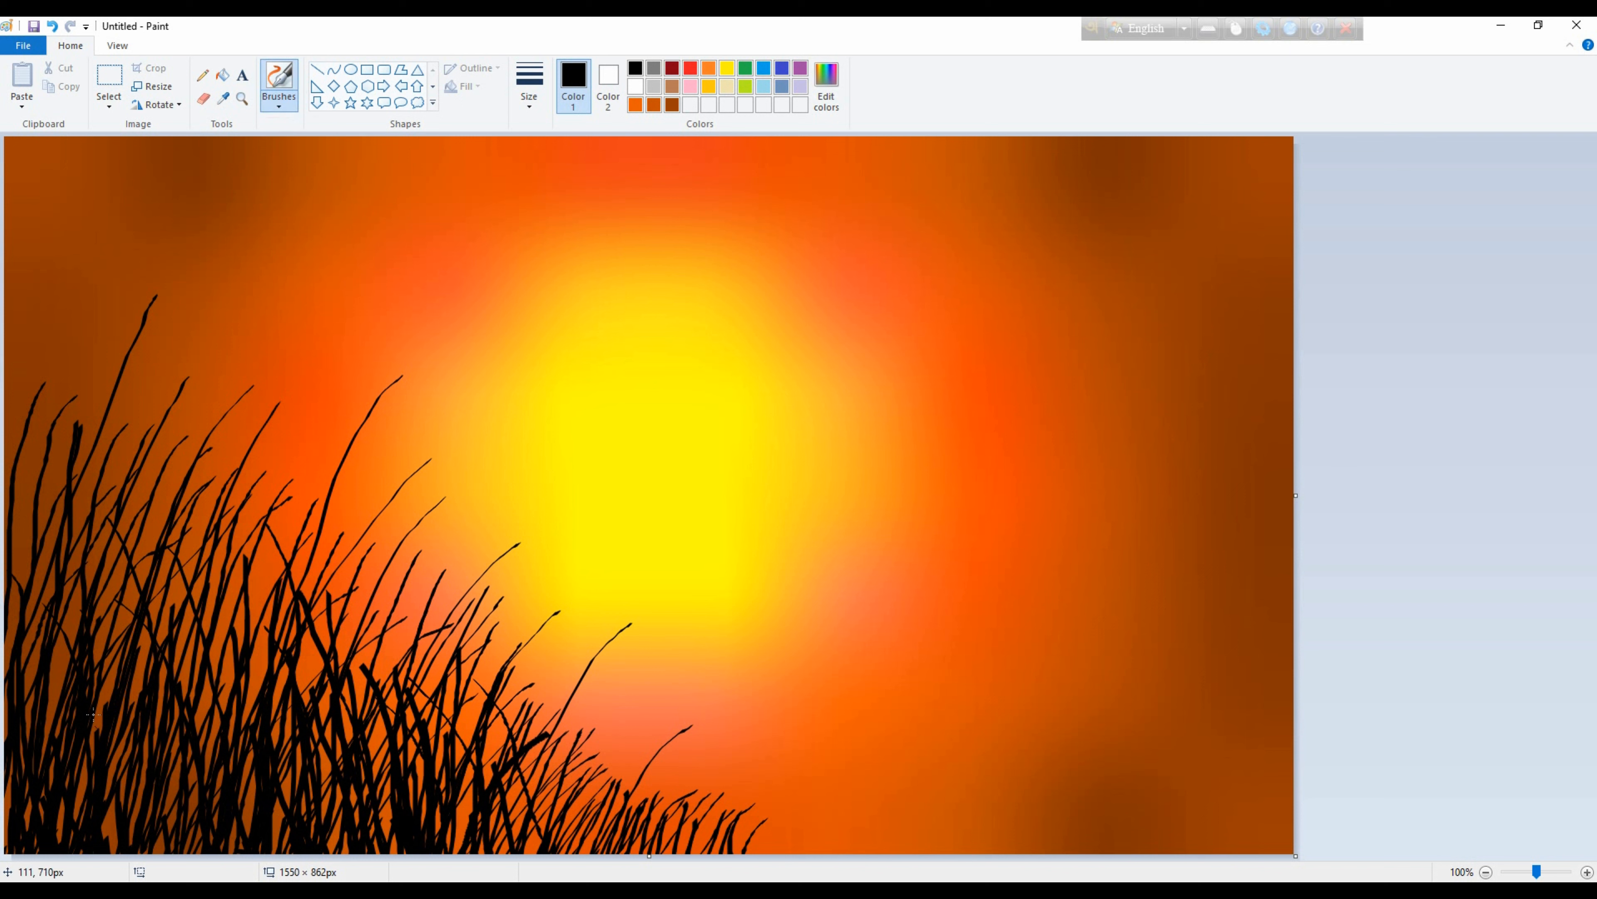
{"action": "left_click_drag", "start_coordinate": [226, 618], "coordinate": [129, 847]}
{"action": "left_click_drag", "start_coordinate": [261, 656], "coordinate": [189, 822]}
{"action": "left_click_drag", "start_coordinate": [321, 669], "coordinate": [243, 832]}
{"action": "left_click_drag", "start_coordinate": [321, 594], "coordinate": [267, 811]}
{"action": "left_click_drag", "start_coordinate": [400, 657], "coordinate": [328, 845]}
{"action": "left_click_drag", "start_coordinate": [443, 717], "coordinate": [379, 815]}
{"action": "left_click_drag", "start_coordinate": [503, 734], "coordinate": [457, 816]}
{"action": "left_click_drag", "start_coordinate": [541, 761], "coordinate": [494, 852]}
{"action": "mouse_move", "coordinate": [559, 796]}
{"action": "left_mouse_down"}
{"action": "mouse_move", "coordinate": [534, 862]}
{"action": "mouse_move", "coordinate": [603, 853]}
{"action": "left_mouse_up"}
{"action": "mouse_move", "coordinate": [571, 830]}
{"action": "left_mouse_down"}
{"action": "mouse_move", "coordinate": [564, 854]}
{"action": "mouse_move", "coordinate": [632, 853]}
{"action": "left_mouse_up"}
{"action": "mouse_move", "coordinate": [669, 826]}
{"action": "left_mouse_down"}
{"action": "mouse_move", "coordinate": [661, 853]}
{"action": "mouse_move", "coordinate": [712, 854]}
{"action": "left_mouse_up"}
{"action": "left_click", "coordinate": [663, 866]}
Add short slanted black strokes back across the grass base to the canvas's left edge, making it denser.
{"action": "left_click_drag", "start_coordinate": [513, 804], "coordinate": [494, 849]}
{"action": "left_click_drag", "start_coordinate": [535, 763], "coordinate": [460, 888]}
{"action": "mouse_move", "coordinate": [473, 794]}
{"action": "left_mouse_down"}
{"action": "mouse_move", "coordinate": [448, 852]}
{"action": "mouse_move", "coordinate": [428, 850]}
{"action": "left_mouse_up"}
{"action": "left_click_drag", "start_coordinate": [366, 735], "coordinate": [317, 850]}
{"action": "left_click_drag", "start_coordinate": [358, 795], "coordinate": [341, 854]}
{"action": "mouse_move", "coordinate": [316, 760]}
{"action": "left_mouse_down"}
{"action": "mouse_move", "coordinate": [269, 854]}
{"action": "mouse_move", "coordinate": [247, 839]}
{"action": "left_mouse_up"}
{"action": "mouse_move", "coordinate": [244, 728]}
{"action": "left_mouse_down"}
{"action": "mouse_move", "coordinate": [170, 840]}
{"action": "mouse_move", "coordinate": [106, 844]}
{"action": "left_mouse_up"}
{"action": "left_click_drag", "start_coordinate": [117, 785], "coordinate": [92, 853]}
{"action": "mouse_move", "coordinate": [92, 761]}
{"action": "left_mouse_down"}
{"action": "mouse_move", "coordinate": [54, 846]}
{"action": "mouse_move", "coordinate": [25, 850]}
{"action": "left_mouse_up"}
{"action": "left_click_drag", "start_coordinate": [5, 786], "coordinate": [4, 859]}
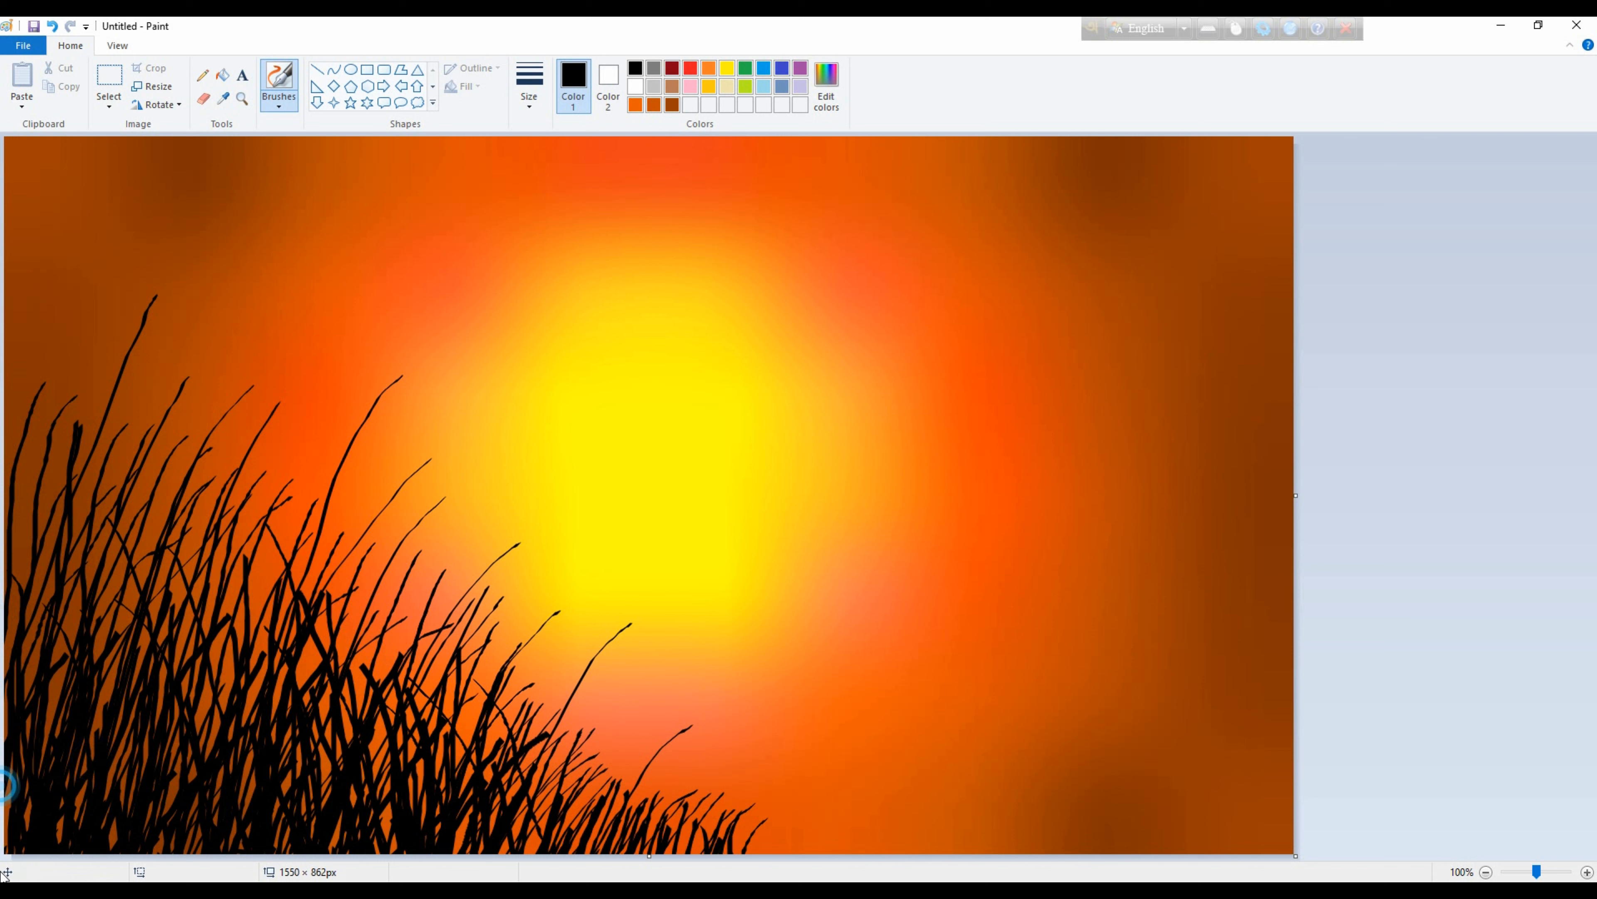
Paint long black blades over the left part of the grass, running from mid-height down to the base.
{"action": "left_click_drag", "start_coordinate": [132, 776], "coordinate": [109, 850]}
{"action": "left_click_drag", "start_coordinate": [122, 776], "coordinate": [97, 848]}
{"action": "left_click_drag", "start_coordinate": [237, 627], "coordinate": [146, 857]}
{"action": "left_click_drag", "start_coordinate": [274, 566], "coordinate": [179, 844]}
{"action": "left_click_drag", "start_coordinate": [133, 598], "coordinate": [96, 846]}
{"action": "left_click_drag", "start_coordinate": [151, 533], "coordinate": [71, 847]}
{"action": "left_click_drag", "start_coordinate": [96, 477], "coordinate": [56, 839]}
{"action": "left_click_drag", "start_coordinate": [36, 505], "coordinate": [7, 812]}
{"action": "left_click_drag", "start_coordinate": [249, 511], "coordinate": [222, 837]}
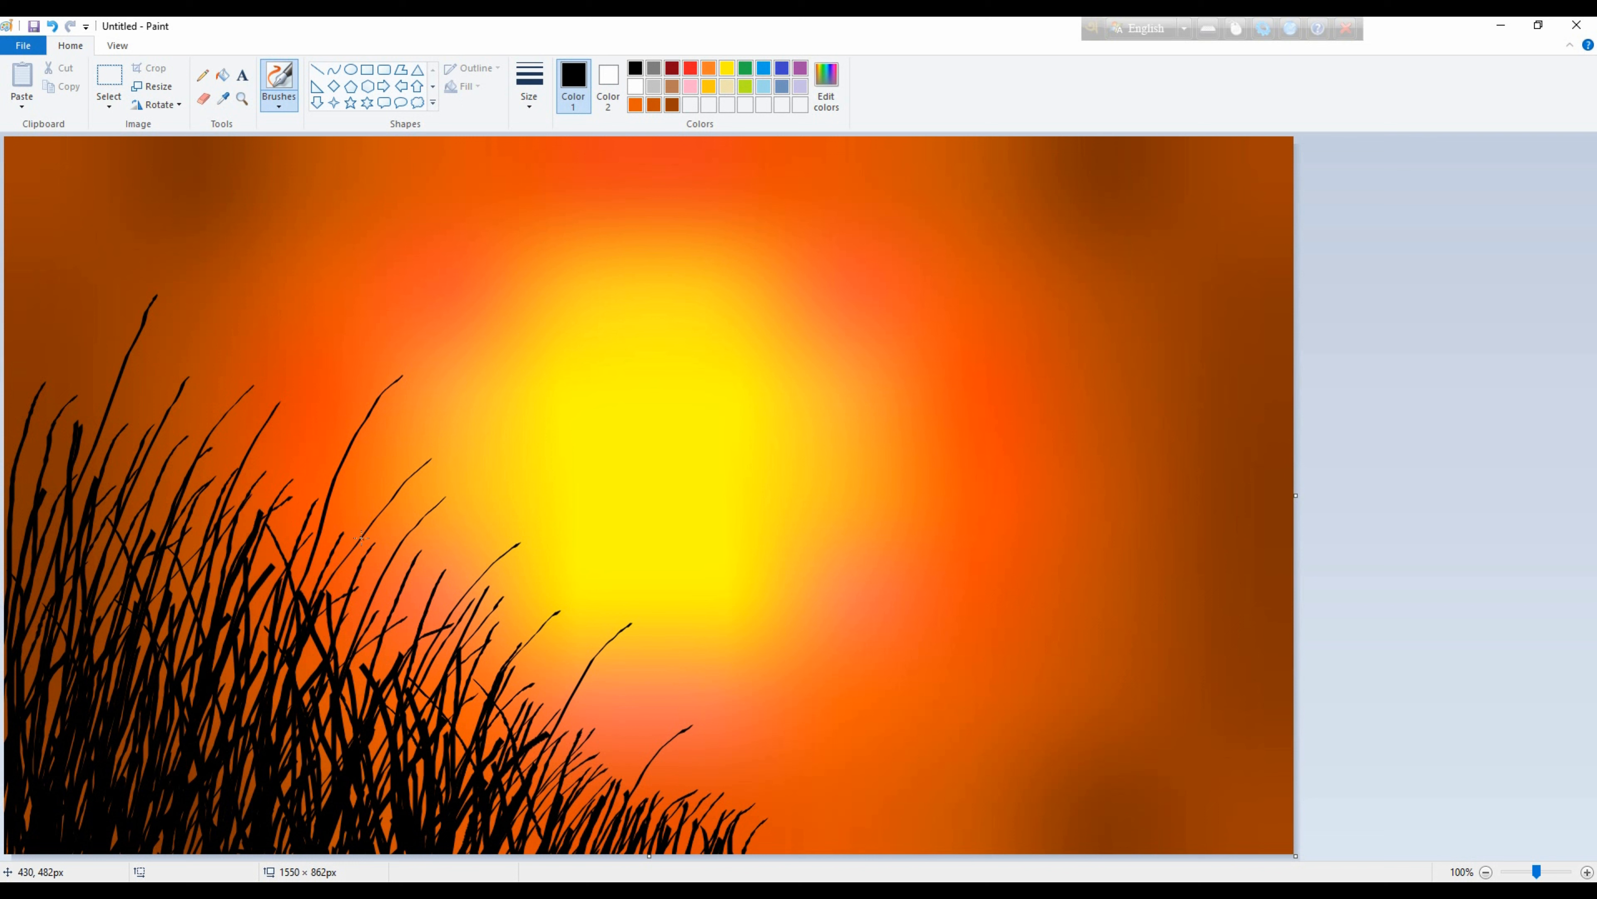
Add more long slanted black blades across the middle of the clump and back to its left end.
{"action": "mouse_move", "coordinate": [356, 567]}
{"action": "left_mouse_down"}
{"action": "mouse_move", "coordinate": [254, 837]}
{"action": "mouse_move", "coordinate": [238, 840]}
{"action": "left_mouse_up"}
{"action": "mouse_move", "coordinate": [461, 702]}
{"action": "left_mouse_down"}
{"action": "mouse_move", "coordinate": [376, 785]}
{"action": "mouse_move", "coordinate": [354, 840]}
{"action": "left_mouse_up"}
{"action": "left_click_drag", "start_coordinate": [519, 724], "coordinate": [460, 854]}
{"action": "left_click_drag", "start_coordinate": [517, 688], "coordinate": [434, 840]}
{"action": "left_click_drag", "start_coordinate": [295, 545], "coordinate": [196, 837]}
{"action": "left_click_drag", "start_coordinate": [302, 575], "coordinate": [236, 837]}
{"action": "left_click_drag", "start_coordinate": [210, 482], "coordinate": [122, 840]}
{"action": "mouse_move", "coordinate": [164, 464]}
{"action": "left_mouse_down"}
{"action": "mouse_move", "coordinate": [96, 601]}
{"action": "mouse_move", "coordinate": [74, 837]}
{"action": "left_mouse_up"}
{"action": "left_click_drag", "start_coordinate": [63, 526], "coordinate": [6, 743]}
{"action": "left_click_drag", "start_coordinate": [54, 605], "coordinate": [32, 840]}
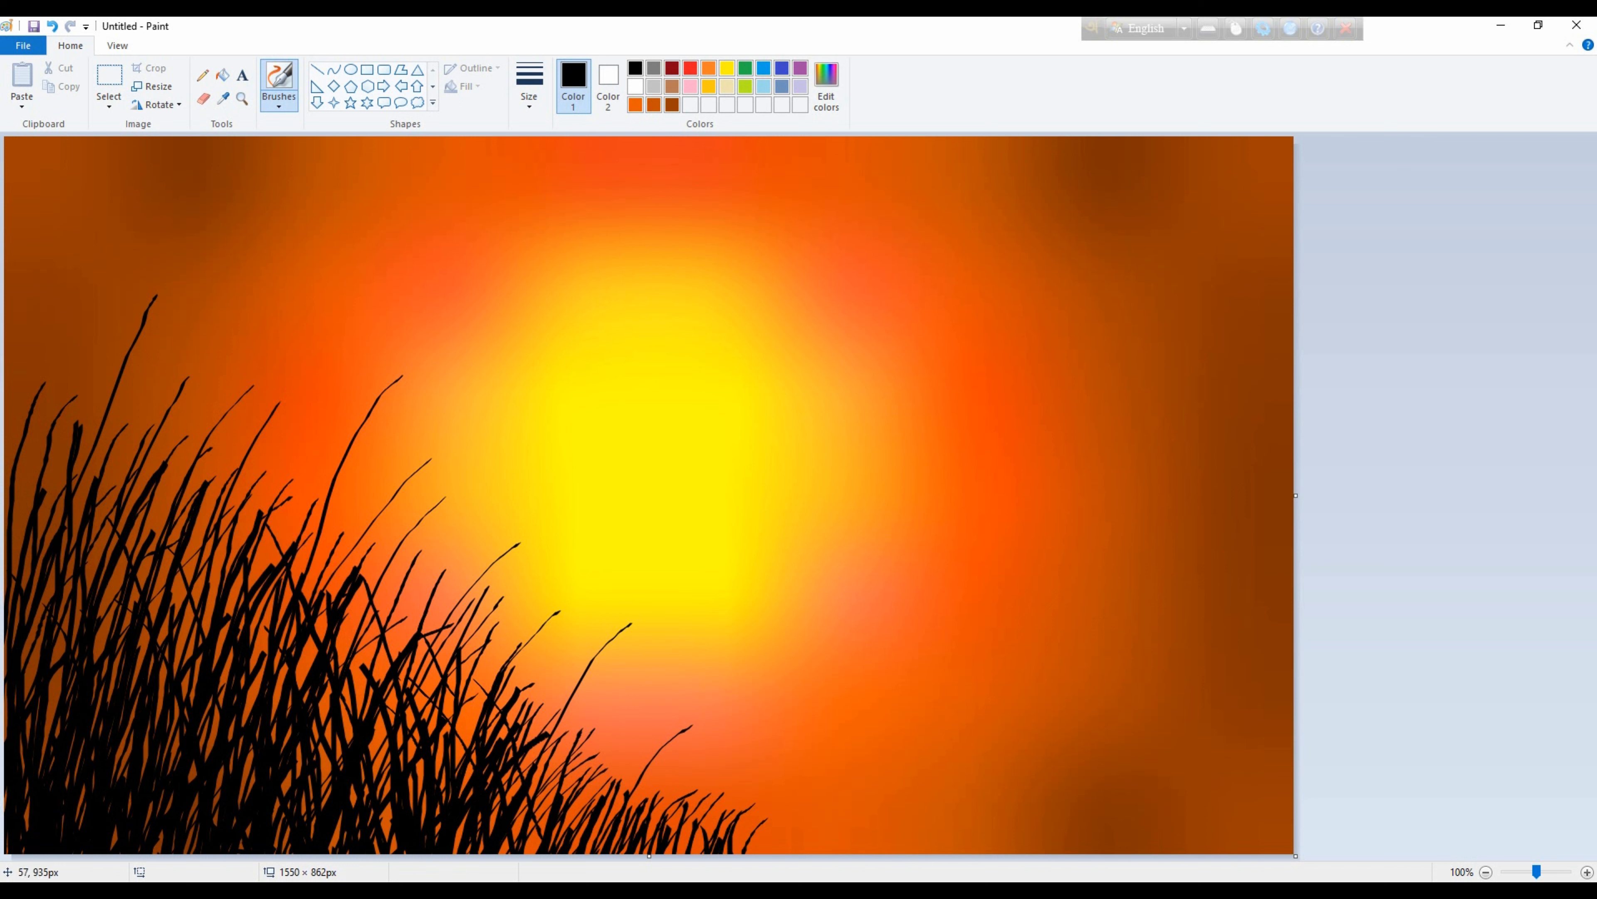
Switch to the regular round Brush and dot the first black seeds around the tip of the tallest grass blade.
{"action": "left_click", "coordinate": [281, 107]}
{"action": "left_click", "coordinate": [283, 135]}
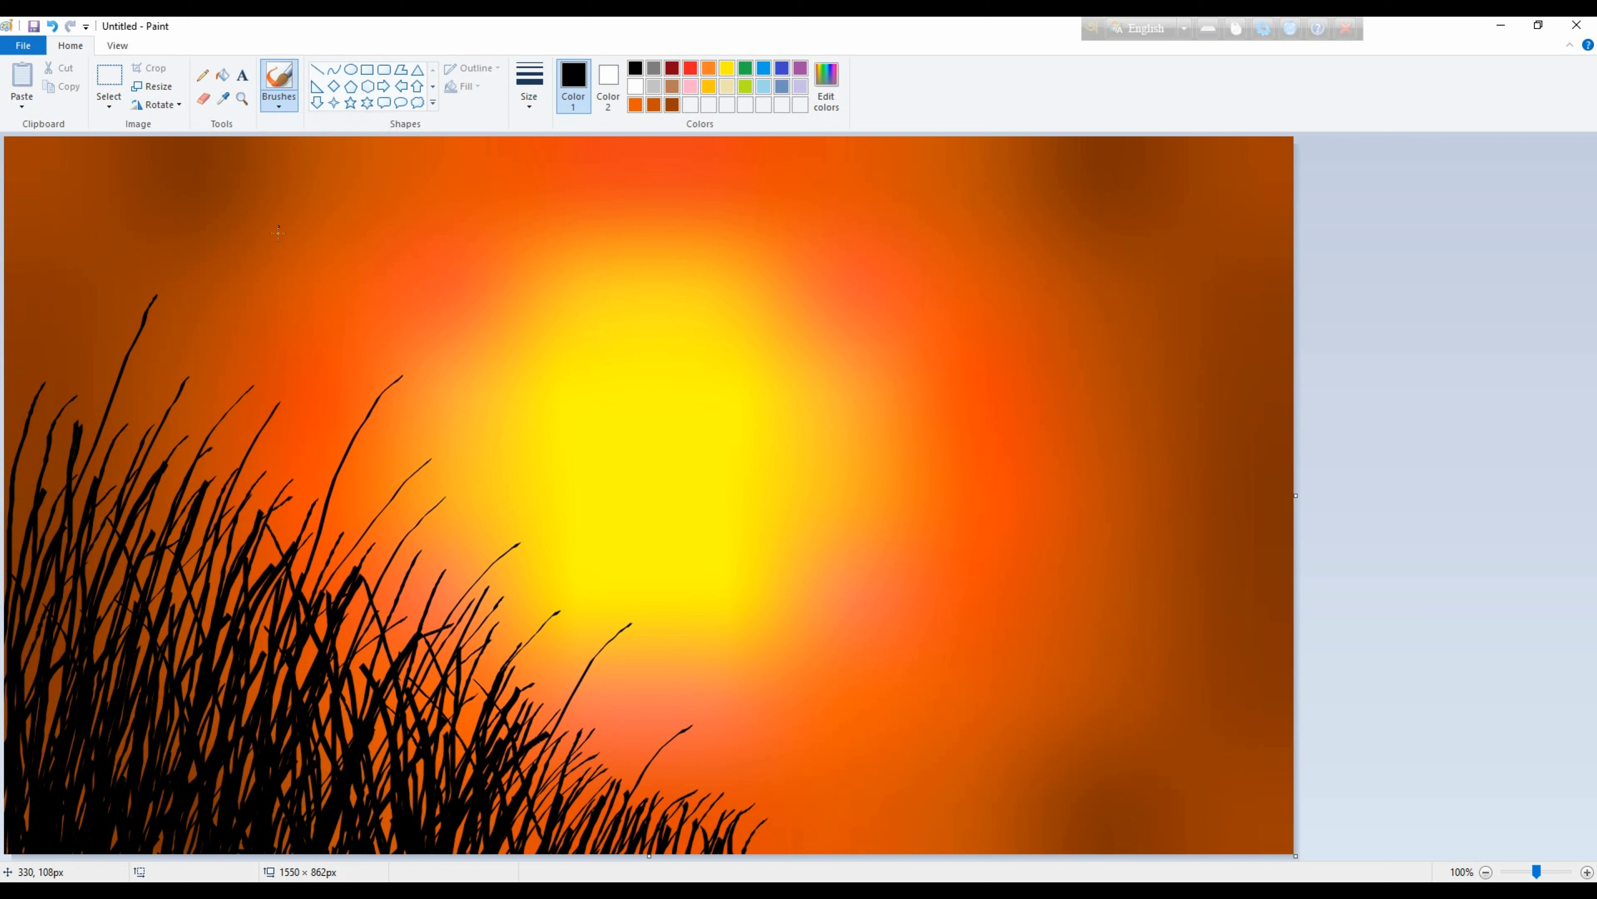
{"action": "left_click", "coordinate": [160, 292]}
{"action": "left_click_drag", "start_coordinate": [164, 284], "coordinate": [149, 297]}
{"action": "left_click", "coordinate": [154, 282]}
{"action": "left_click", "coordinate": [164, 276]}
{"action": "left_click", "coordinate": [163, 270]}
{"action": "left_click", "coordinate": [175, 265]}
{"action": "left_click_drag", "start_coordinate": [171, 273], "coordinate": [177, 292]}
{"action": "left_click", "coordinate": [188, 279]}
{"action": "left_click", "coordinate": [182, 281]}
{"action": "left_click", "coordinate": [175, 286]}
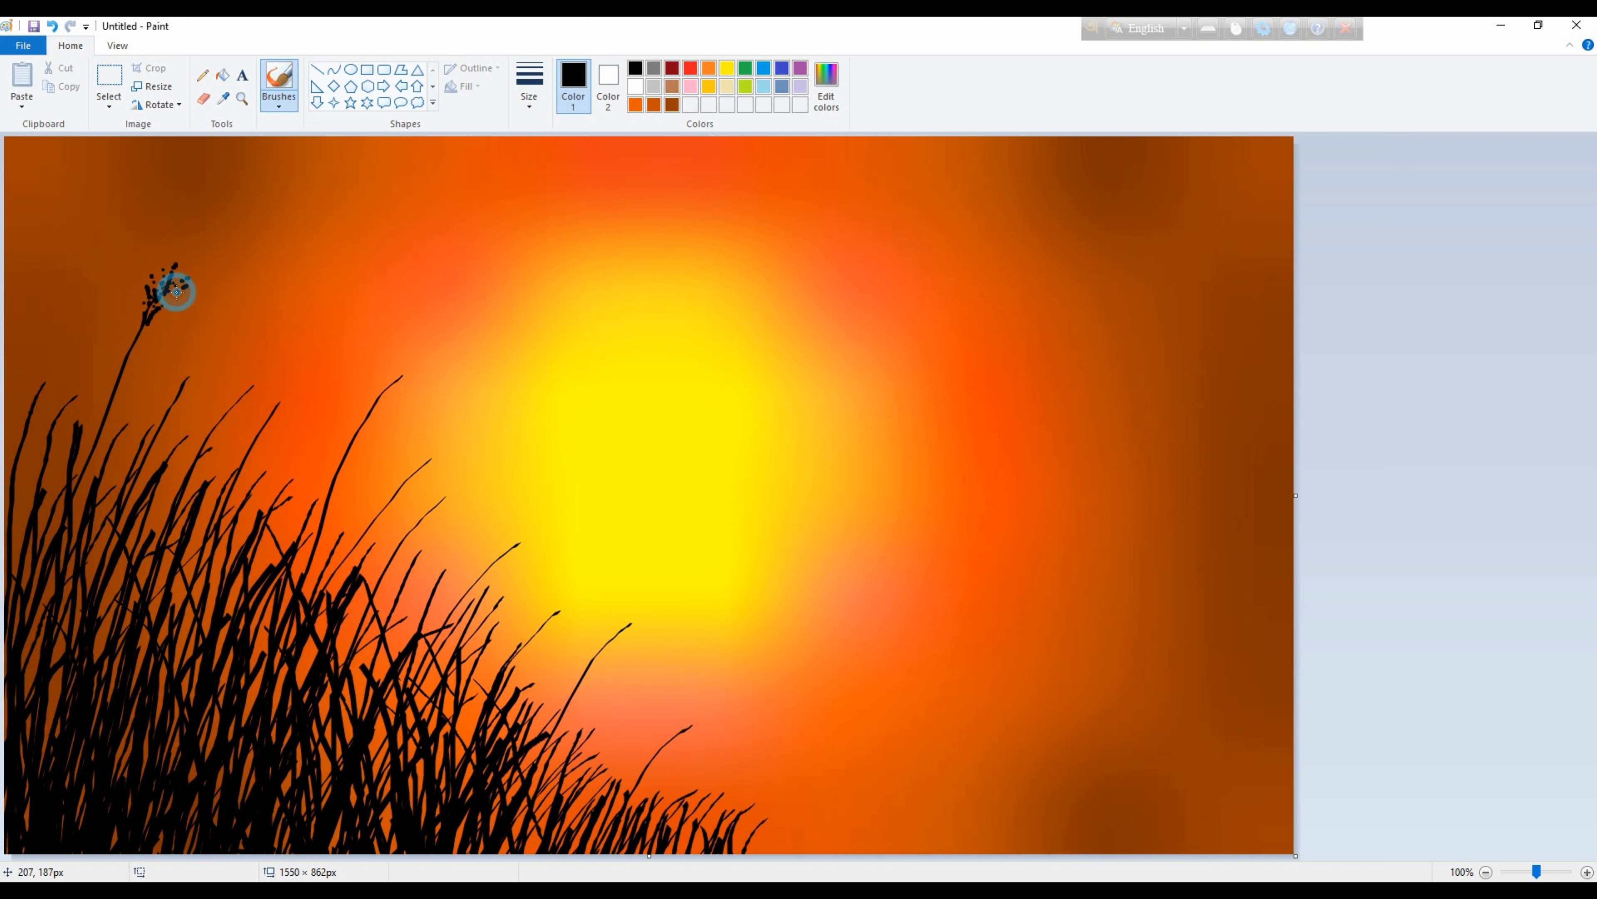
Dab black seeds on both sides of the tallest blade's stem, just below its tip.
{"action": "left_click_drag", "start_coordinate": [171, 311], "coordinate": [149, 323]}
{"action": "left_click", "coordinate": [166, 319]}
{"action": "left_click", "coordinate": [161, 323]}
{"action": "left_click", "coordinate": [151, 328]}
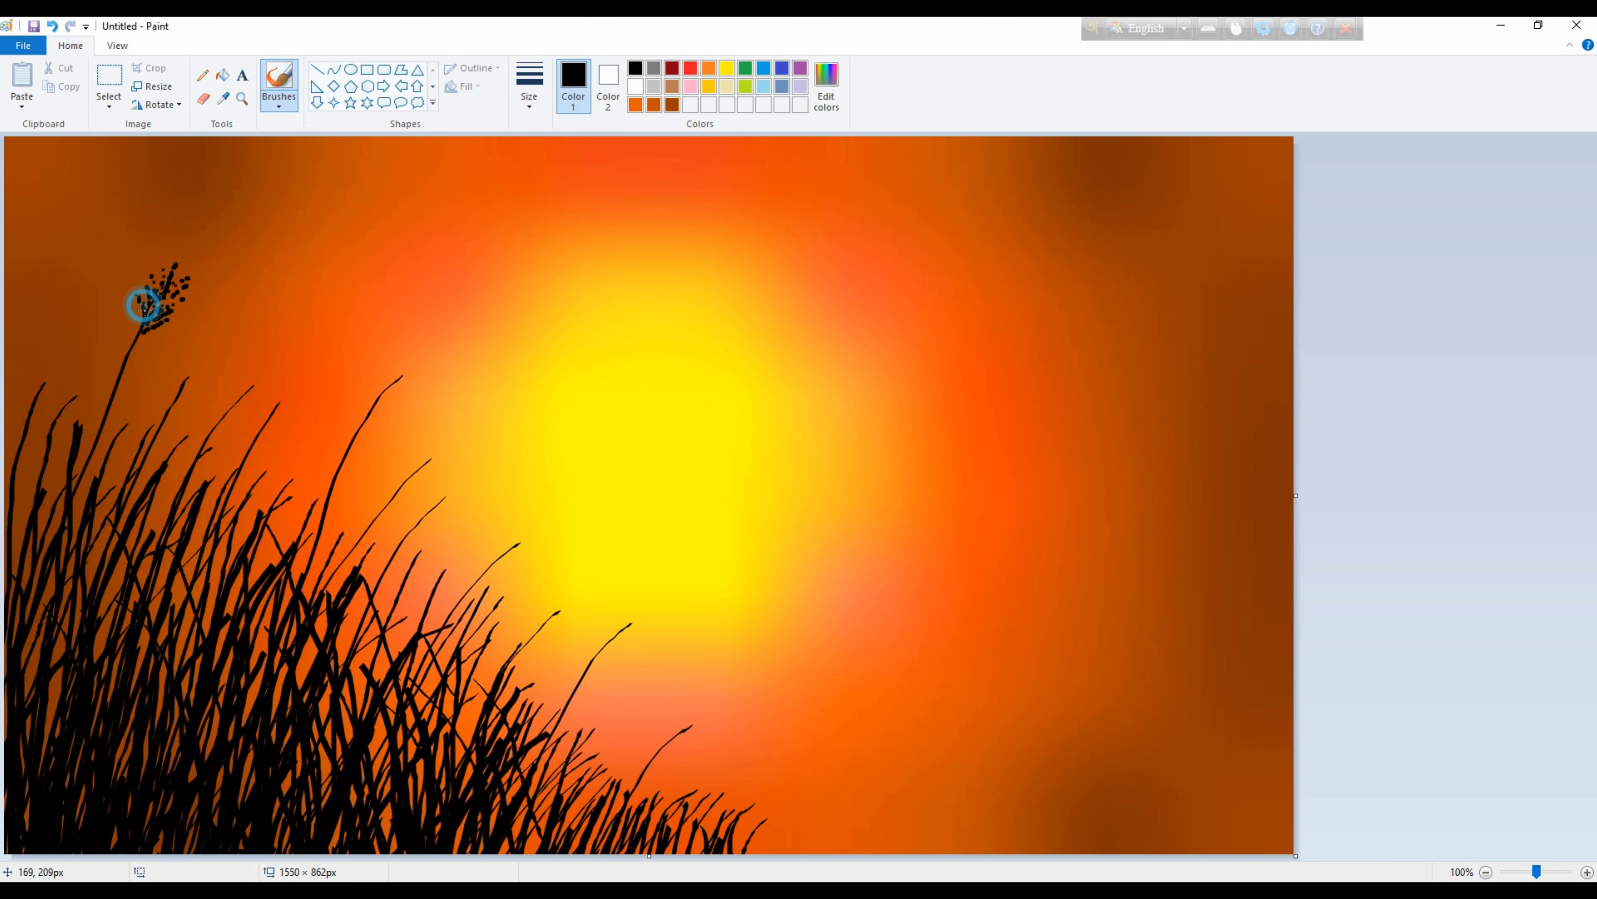
{"action": "left_click_drag", "start_coordinate": [139, 311], "coordinate": [140, 317]}
{"action": "left_click", "coordinate": [141, 326]}
{"action": "left_click", "coordinate": [125, 309]}
{"action": "left_click", "coordinate": [125, 314]}
{"action": "left_click", "coordinate": [135, 325]}
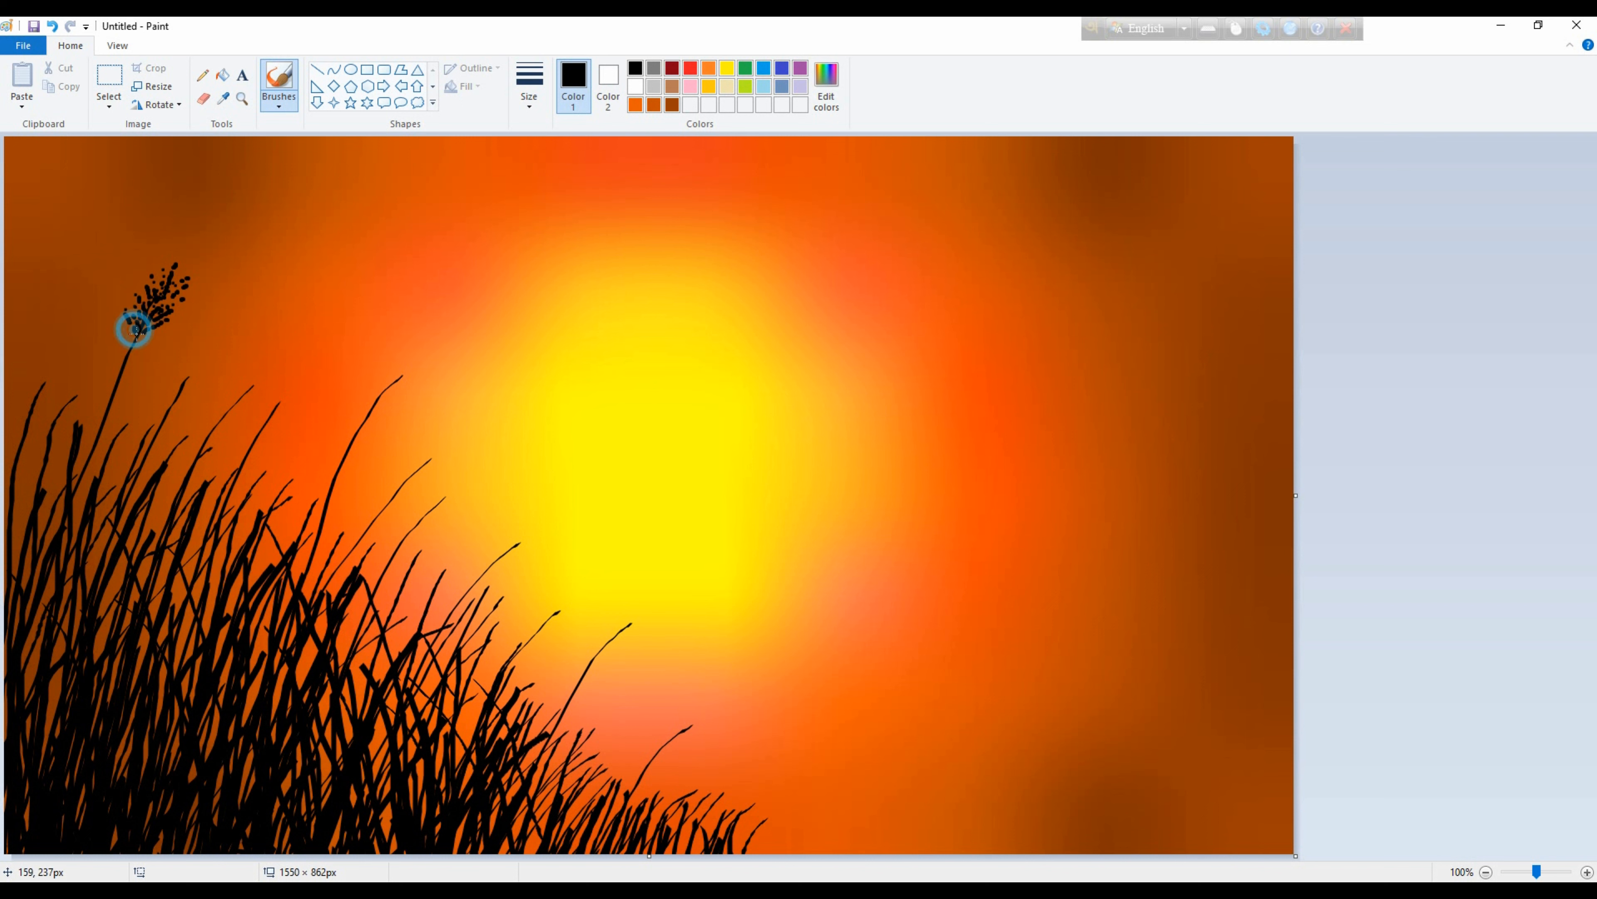
Finish the lower end of the tallest blade's seed head with small black dots narrowing onto the stem.
{"action": "left_click", "coordinate": [119, 318]}
{"action": "left_click", "coordinate": [123, 326]}
{"action": "left_click", "coordinate": [129, 341]}
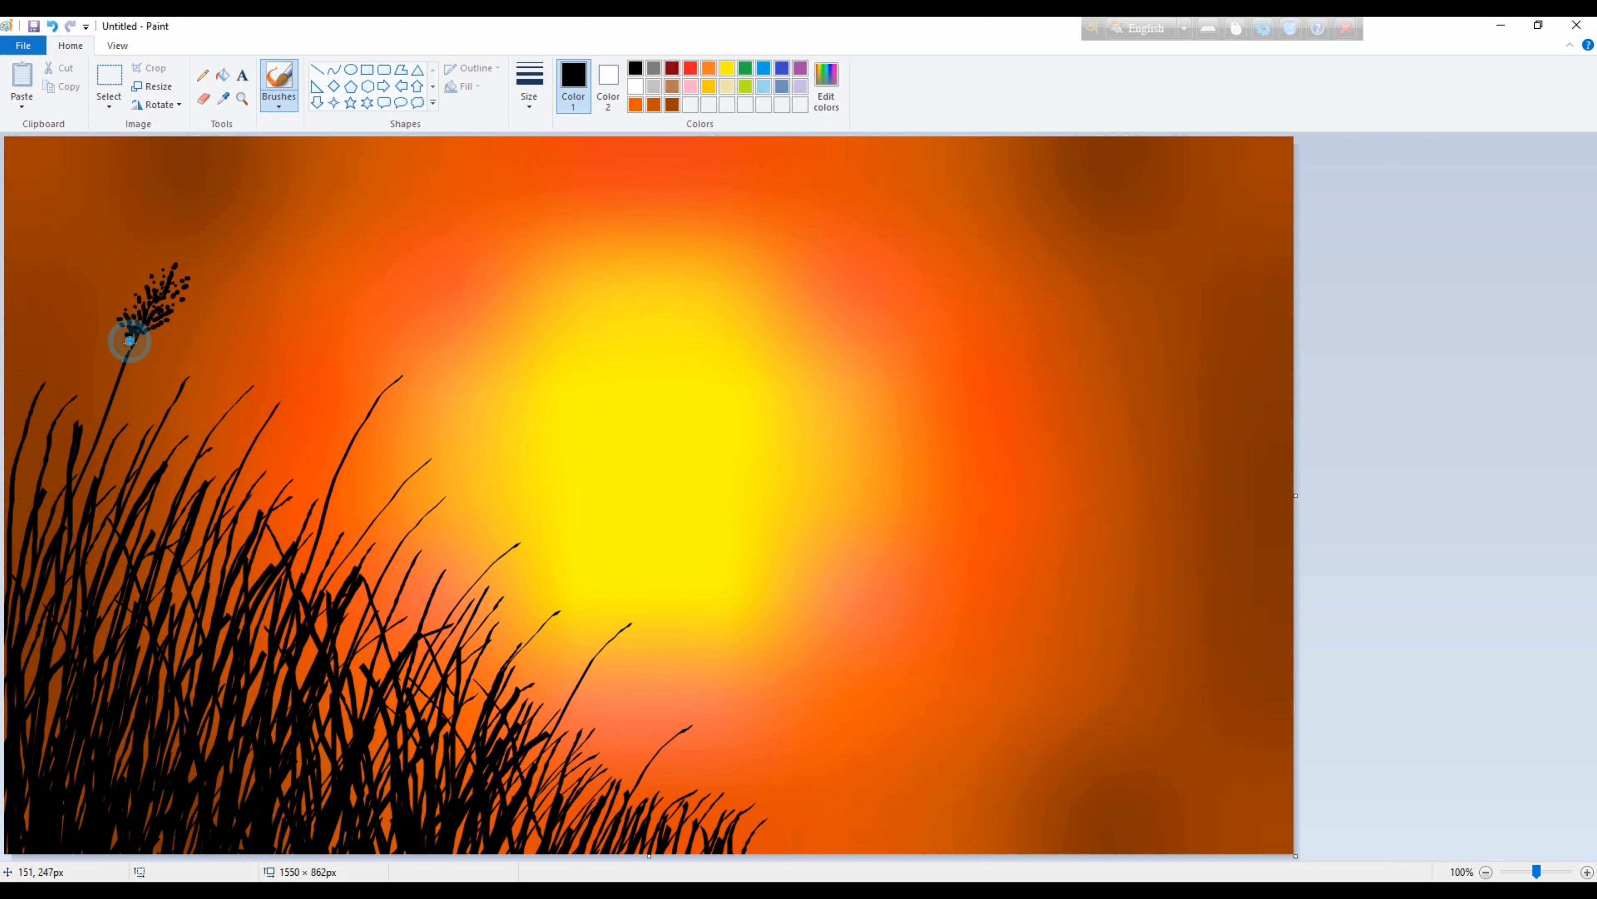
{"action": "left_click", "coordinate": [162, 332]}
{"action": "left_click", "coordinate": [155, 335]}
{"action": "left_click", "coordinate": [151, 339]}
{"action": "left_click", "coordinate": [144, 342]}
{"action": "left_click", "coordinate": [136, 346]}
Dot more black seeds around the top and upper-left side of the tallest blade's seed head.
{"action": "left_click", "coordinate": [181, 263]}
{"action": "left_click", "coordinate": [178, 257]}
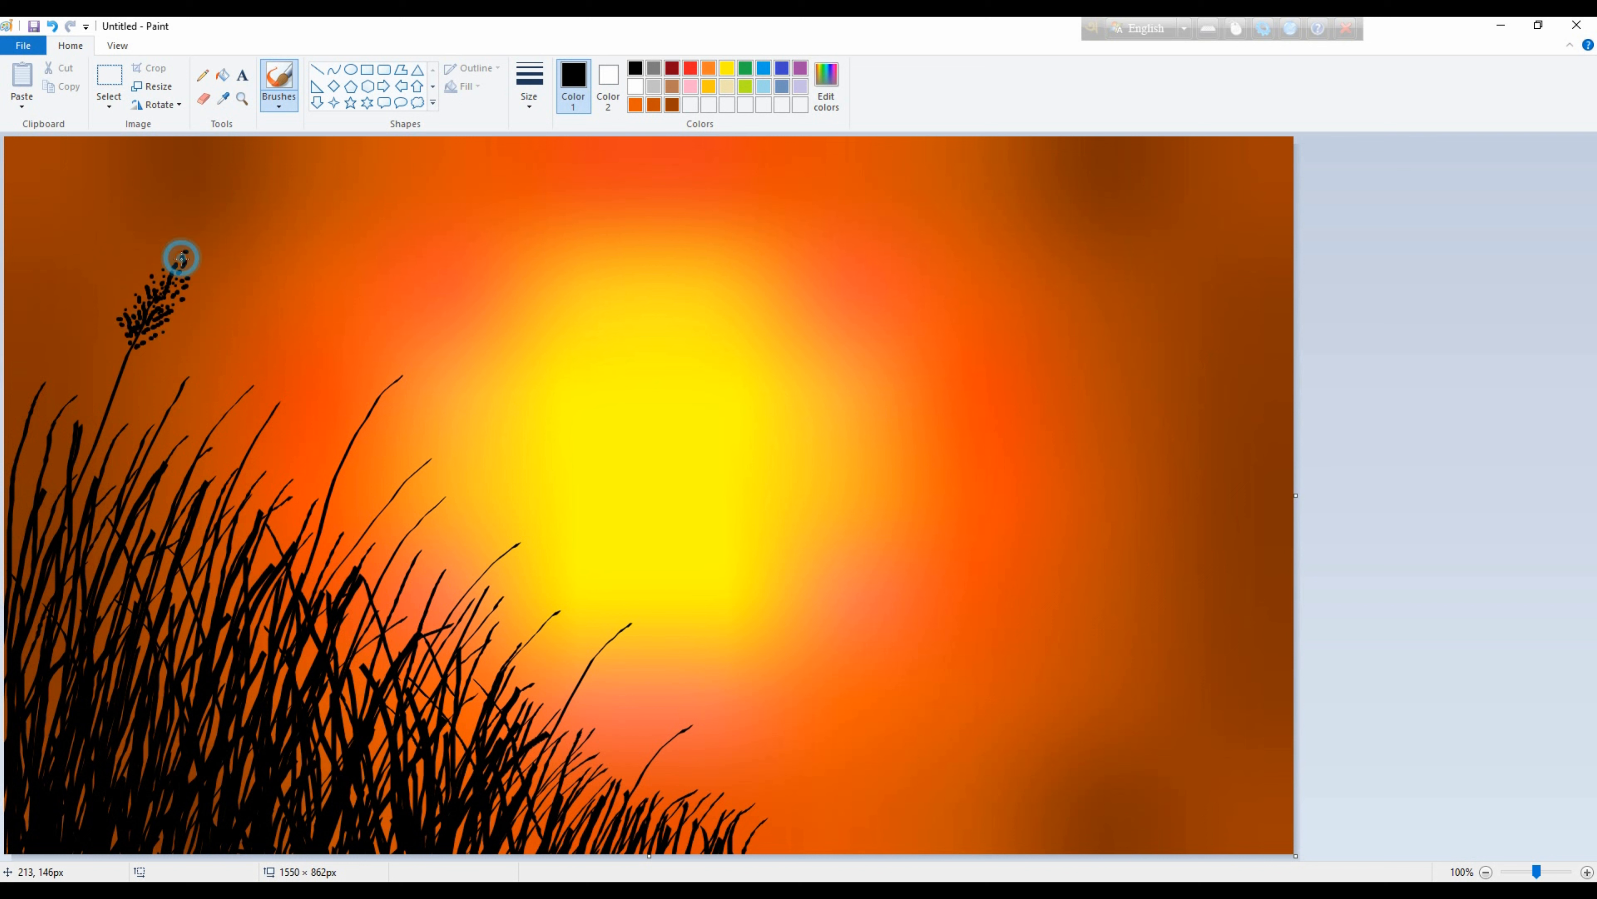
{"action": "left_click", "coordinate": [176, 250]}
{"action": "left_click", "coordinate": [171, 269]}
{"action": "left_click", "coordinate": [167, 259]}
{"action": "left_click", "coordinate": [168, 267]}
{"action": "left_click", "coordinate": [154, 264]}
{"action": "left_click", "coordinate": [160, 256]}
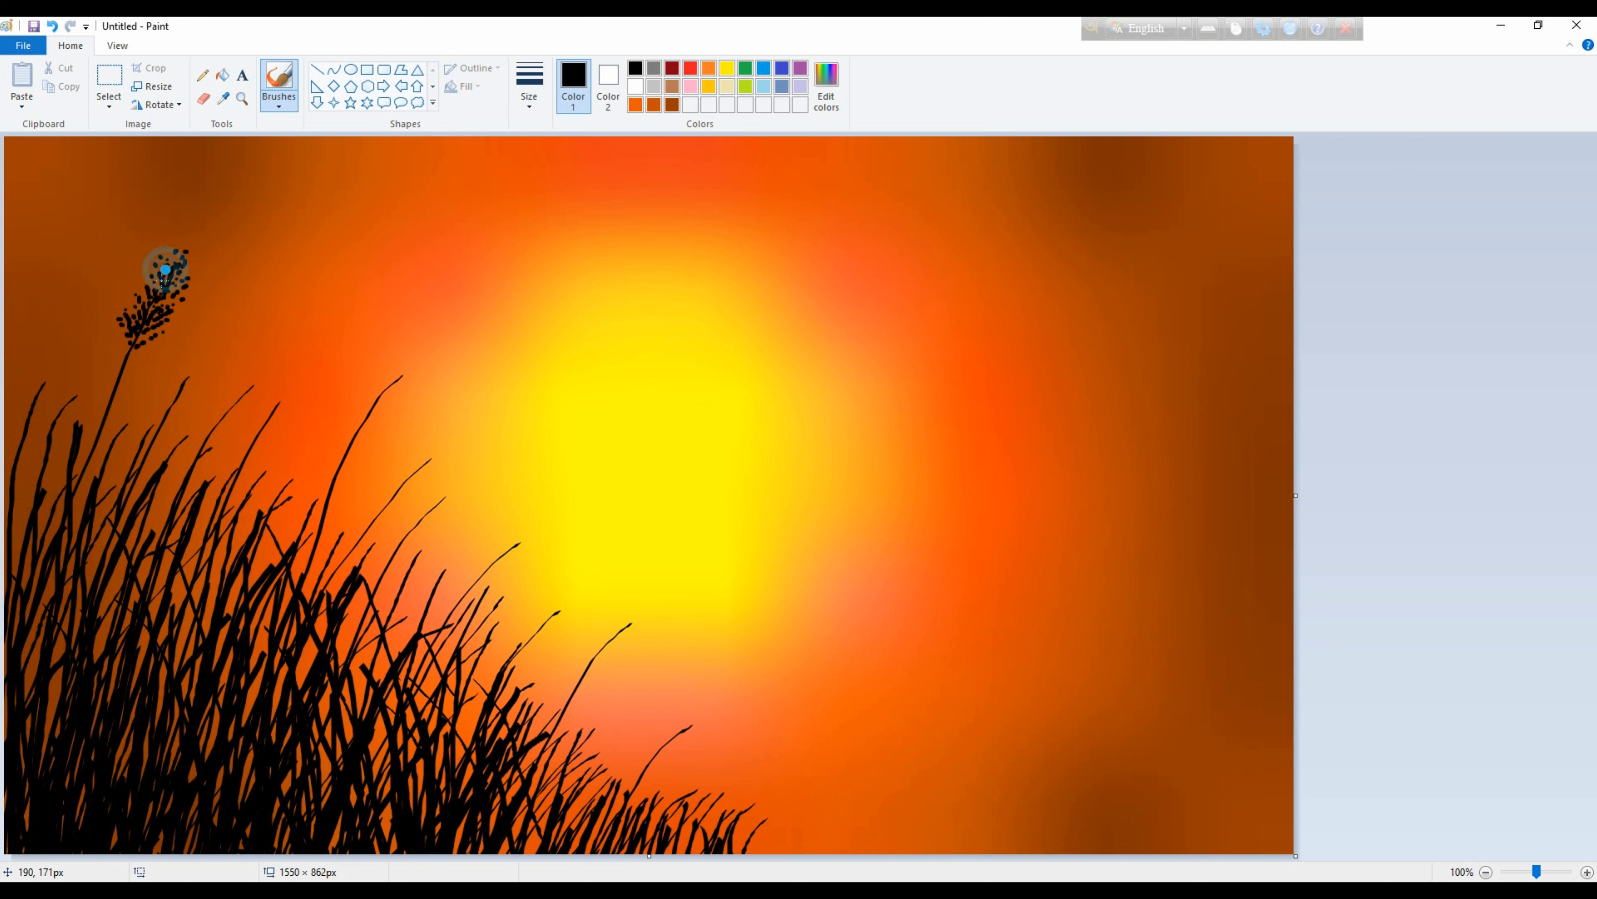
{"action": "left_click", "coordinate": [149, 273]}
{"action": "left_click", "coordinate": [156, 288]}
{"action": "left_click", "coordinate": [141, 286]}
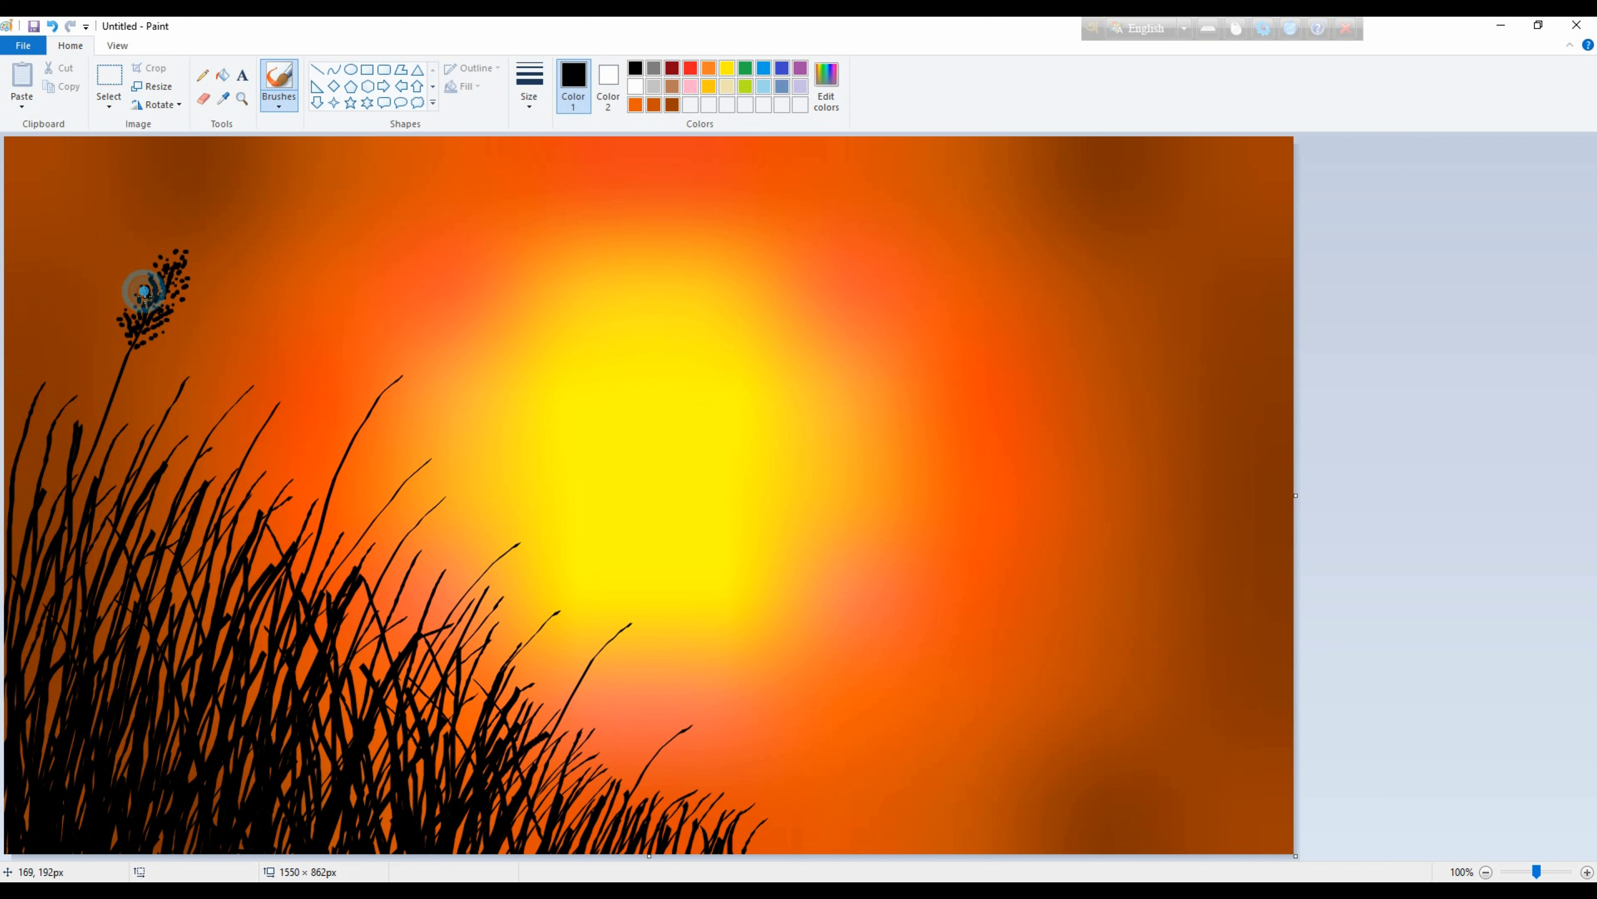
Dot a second black seed head around the tip of the tall blade closest to the yellow sun glow.
{"action": "left_click", "coordinate": [255, 378]}
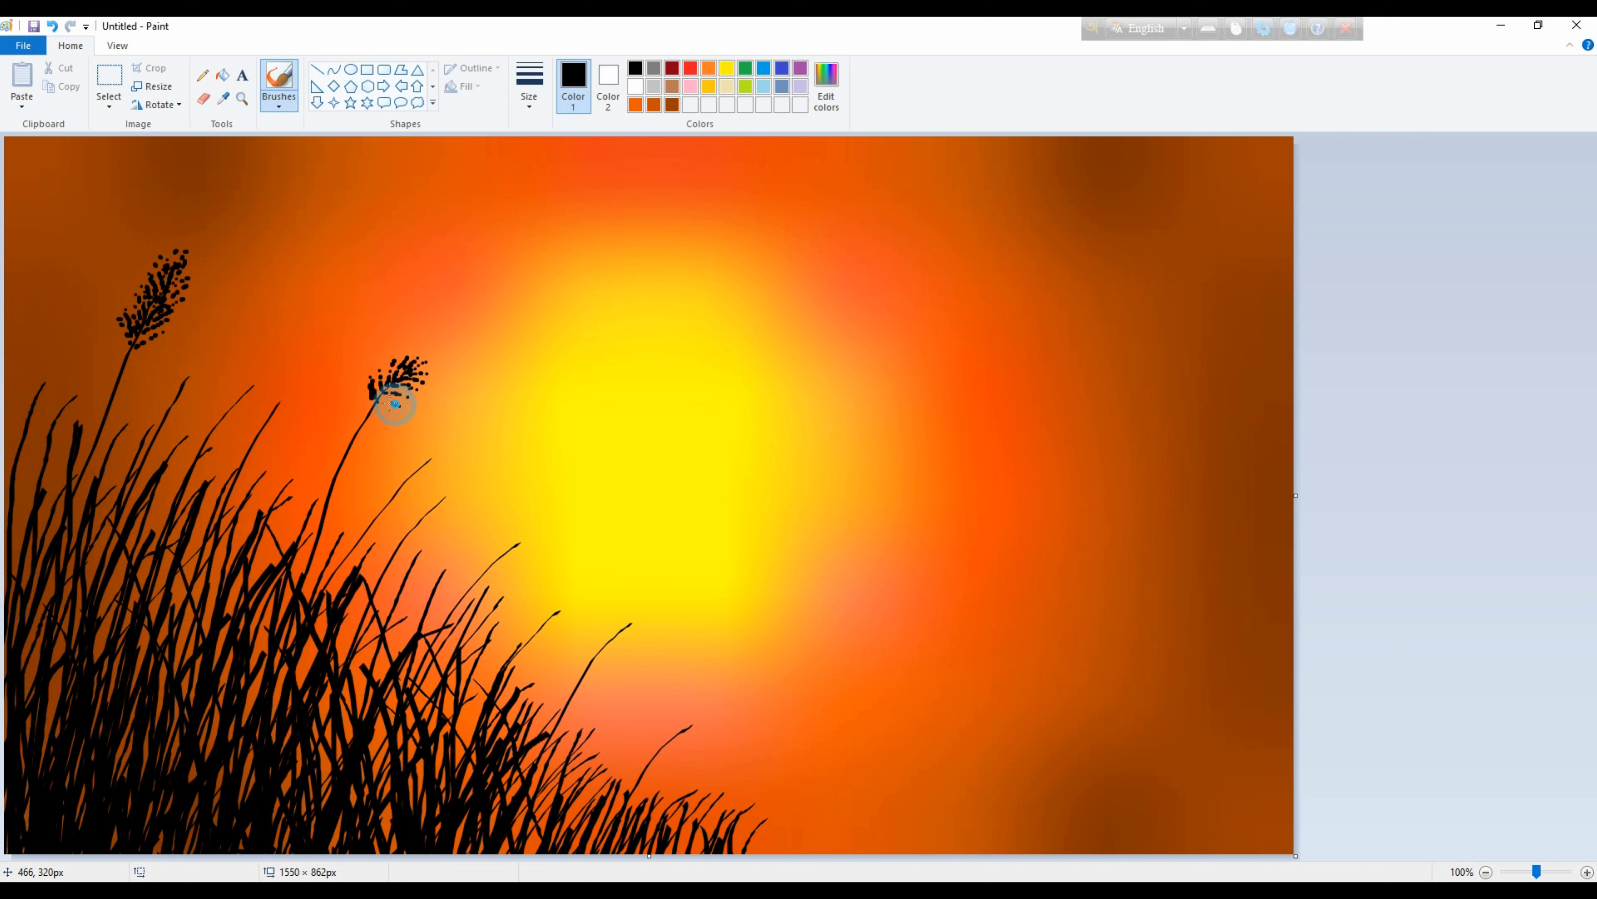
{"action": "left_click_drag", "start_coordinate": [369, 402], "coordinate": [368, 399]}
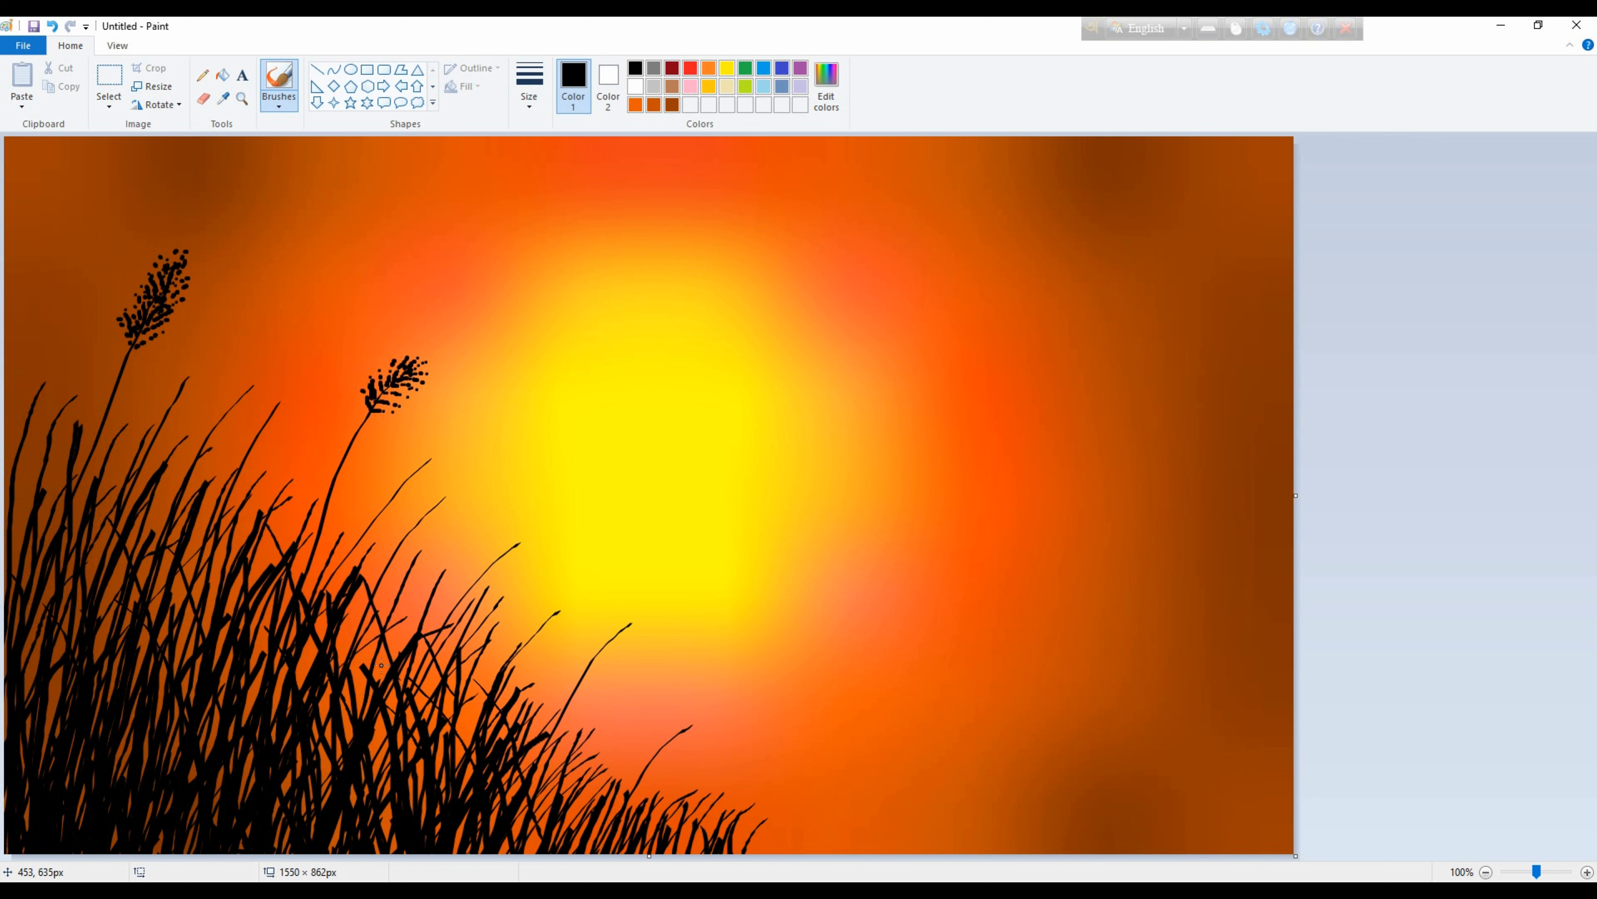
Dot black seeds around the tip of the slanted blade that reaches the lower-left edge of the yellow glow.
{"action": "left_click", "coordinate": [549, 531]}
{"action": "left_click", "coordinate": [539, 534]}
{"action": "left_click", "coordinate": [530, 537]}
{"action": "left_click", "coordinate": [522, 539]}
{"action": "left_click", "coordinate": [547, 533]}
{"action": "left_click", "coordinate": [542, 536]}
{"action": "left_click", "coordinate": [527, 541]}
{"action": "left_click", "coordinate": [518, 545]}
{"action": "left_click", "coordinate": [539, 526]}
{"action": "left_click", "coordinate": [535, 529]}
{"action": "left_click", "coordinate": [530, 533]}
{"action": "left_click", "coordinate": [520, 534]}
{"action": "left_click", "coordinate": [517, 539]}
{"action": "left_click", "coordinate": [525, 527]}
{"action": "left_click", "coordinate": [515, 541]}
{"action": "left_click", "coordinate": [531, 537]}
{"action": "left_click", "coordinate": [528, 539]}
{"action": "left_click", "coordinate": [522, 543]}
{"action": "left_click", "coordinate": [514, 547]}
Fill out the lower end and both sides of that blade's seed head with small black dots down to the stem.
{"action": "left_click", "coordinate": [516, 529]}
{"action": "left_click", "coordinate": [511, 534]}
{"action": "left_click", "coordinate": [509, 542]}
{"action": "left_click", "coordinate": [505, 548]}
{"action": "left_click", "coordinate": [503, 553]}
{"action": "left_click", "coordinate": [512, 550]}
{"action": "left_click", "coordinate": [507, 552]}
{"action": "left_click", "coordinate": [505, 546]}
{"action": "left_click", "coordinate": [503, 553]}
{"action": "left_click", "coordinate": [501, 557]}
{"action": "left_click", "coordinate": [507, 555]}
{"action": "left_click", "coordinate": [514, 553]}
{"action": "left_click", "coordinate": [518, 551]}
{"action": "left_click", "coordinate": [523, 551]}
{"action": "left_click", "coordinate": [504, 559]}
{"action": "left_click", "coordinate": [515, 554]}
{"action": "left_click", "coordinate": [515, 557]}
{"action": "left_click", "coordinate": [522, 557]}
{"action": "left_click", "coordinate": [526, 554]}
{"action": "left_click_drag", "start_coordinate": [503, 535], "coordinate": [502, 543]}
{"action": "left_click", "coordinate": [503, 547]}
{"action": "left_click", "coordinate": [495, 539]}
{"action": "left_click", "coordinate": [496, 548]}
{"action": "left_click", "coordinate": [494, 555]}
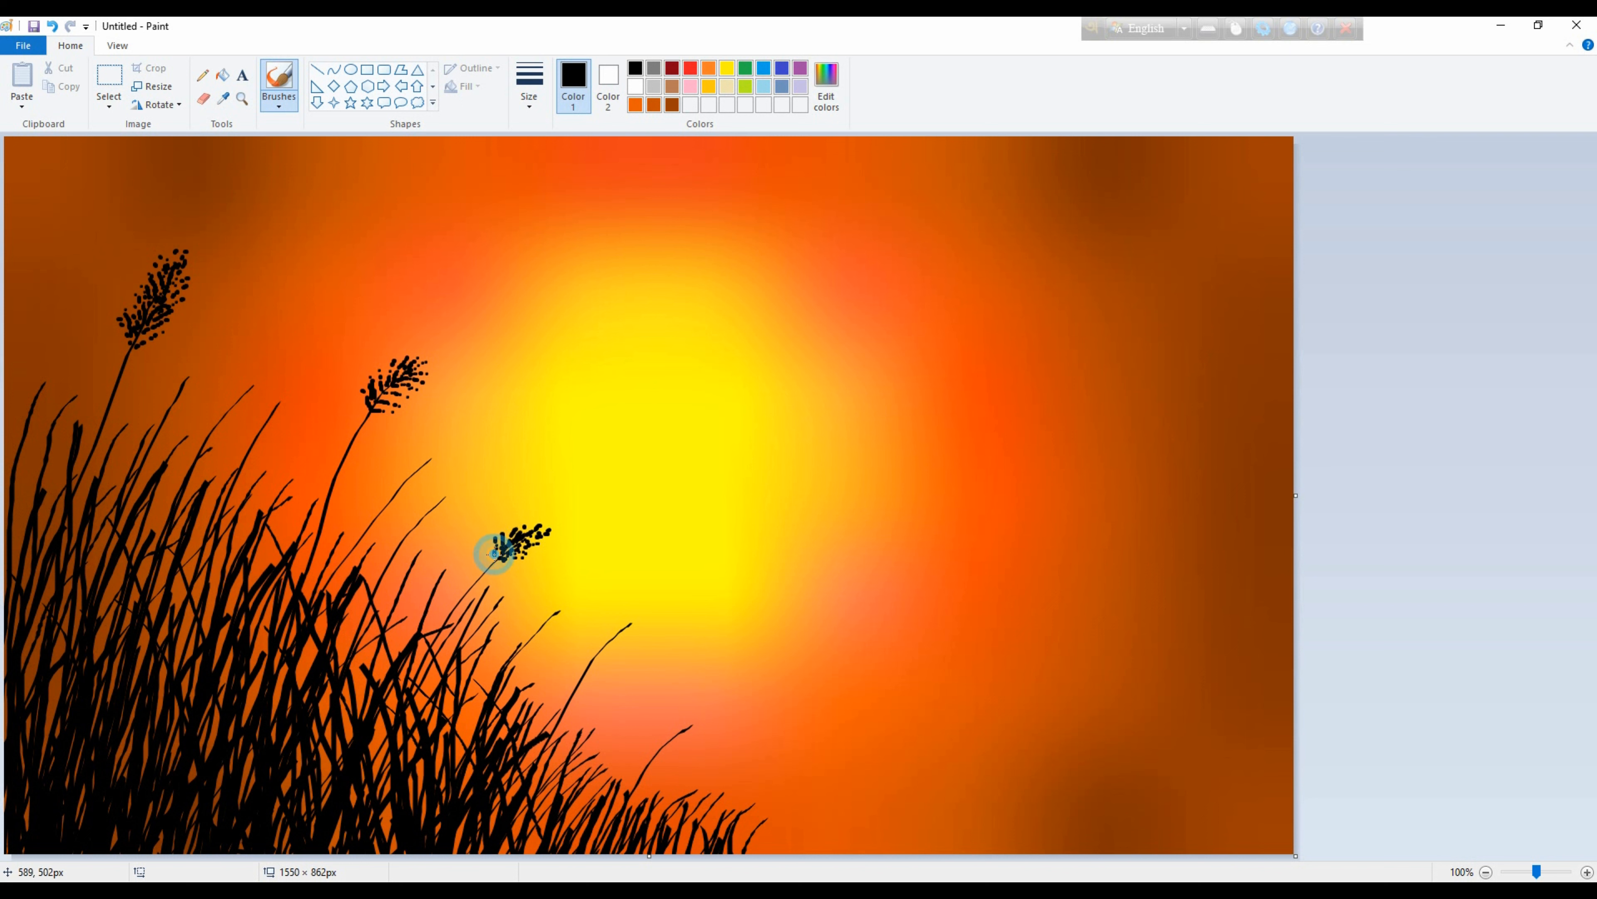
{"action": "left_click", "coordinate": [498, 559]}
{"action": "left_click", "coordinate": [506, 564]}
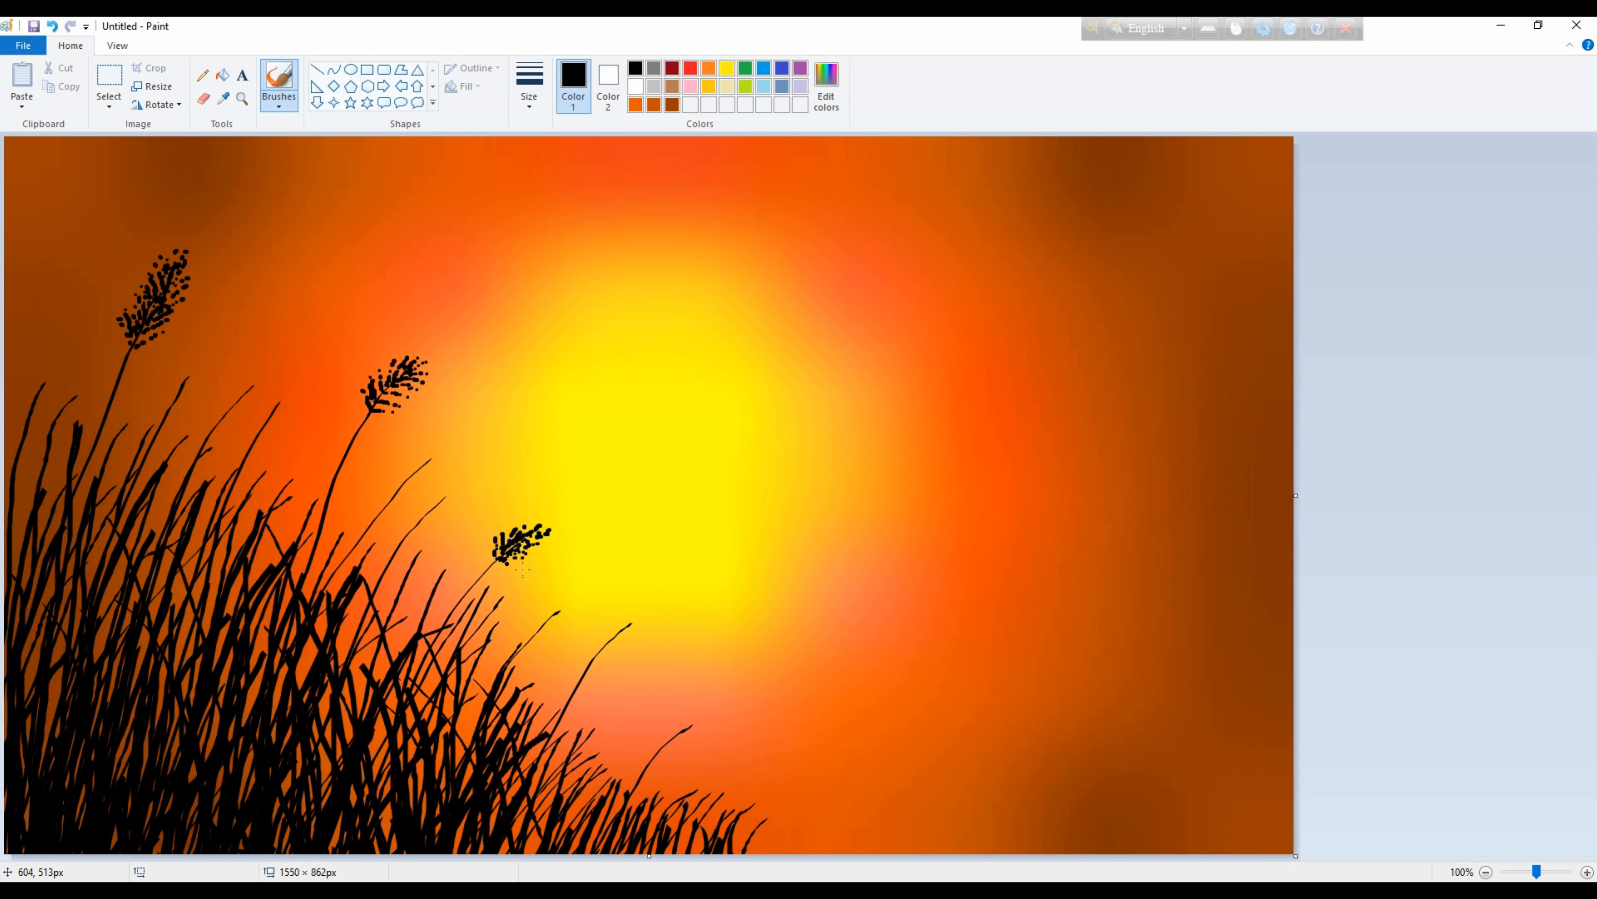
Dab a row of black seeds along the tip of the long curved blade below the yellow glow.
{"action": "left_click", "coordinate": [641, 614]}
{"action": "left_click", "coordinate": [632, 623]}
{"action": "left_click", "coordinate": [637, 616]}
{"action": "left_click", "coordinate": [629, 625]}
{"action": "left_click", "coordinate": [646, 623]}
{"action": "left_click", "coordinate": [638, 628]}
{"action": "left_click", "coordinate": [628, 628]}
{"action": "left_click", "coordinate": [634, 616]}
{"action": "left_click", "coordinate": [627, 622]}
{"action": "left_click", "coordinate": [623, 623]}
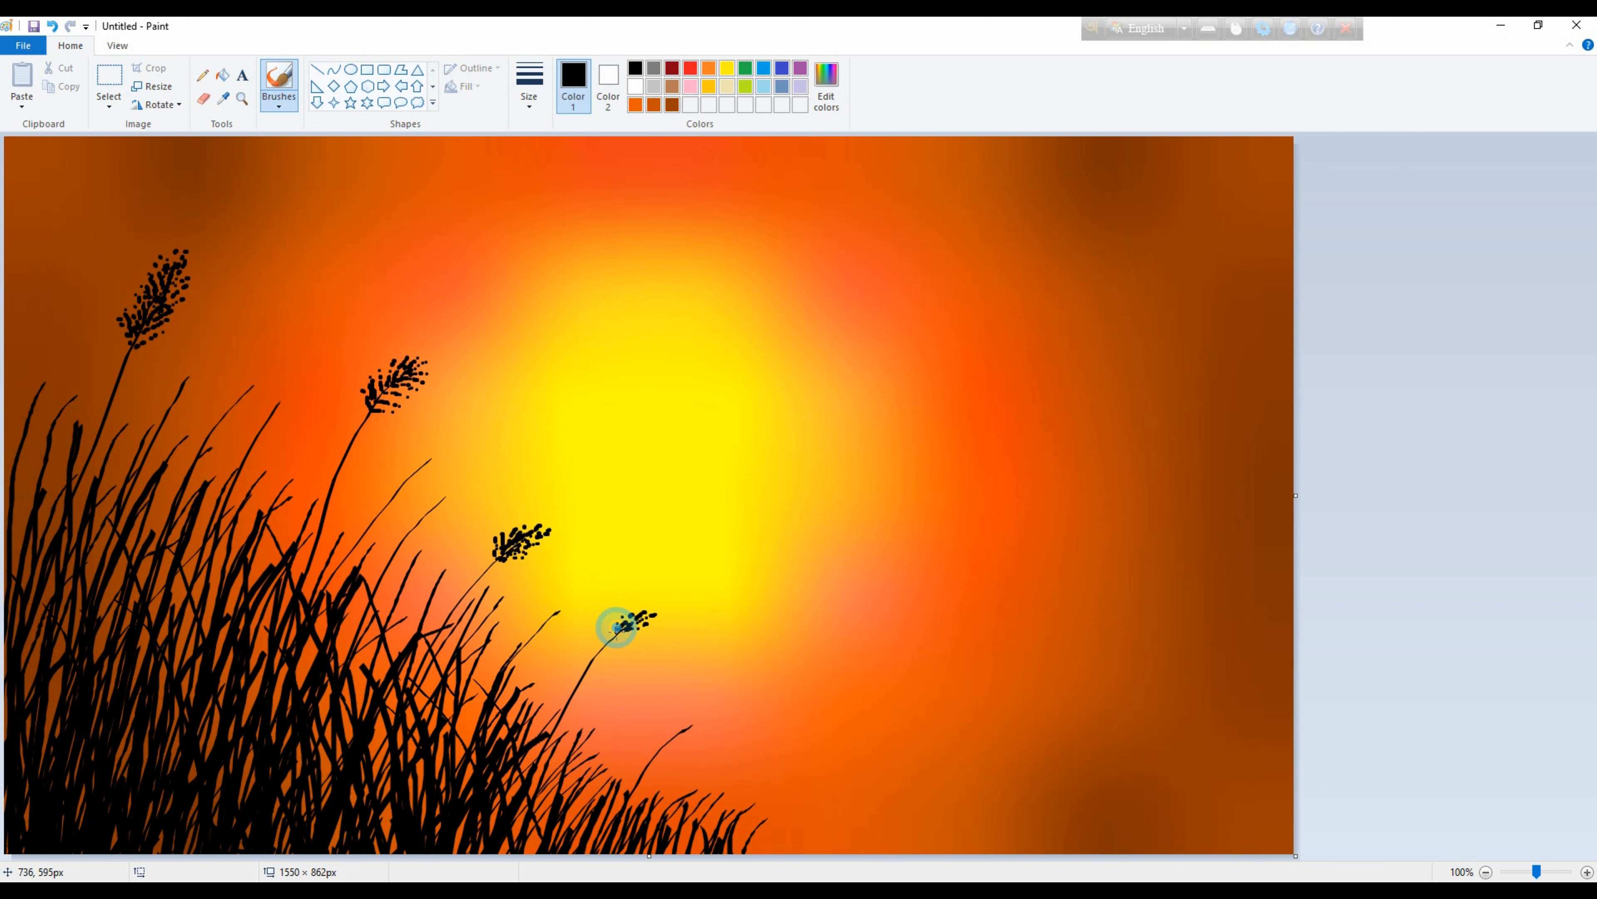
{"action": "left_click", "coordinate": [611, 624]}
{"action": "left_click", "coordinate": [613, 627]}
{"action": "left_click", "coordinate": [607, 631]}
{"action": "left_click", "coordinate": [604, 638]}
Thicken the underside of the curved blade's seed head with more black dots tapering to its stem.
{"action": "left_click_drag", "start_coordinate": [639, 633], "coordinate": [631, 633]}
{"action": "left_click", "coordinate": [625, 632]}
{"action": "left_click", "coordinate": [636, 638]}
{"action": "left_click", "coordinate": [630, 638]}
{"action": "left_click", "coordinate": [622, 639]}
{"action": "left_click", "coordinate": [621, 639]}
{"action": "left_click", "coordinate": [613, 642]}
{"action": "left_click", "coordinate": [609, 648]}
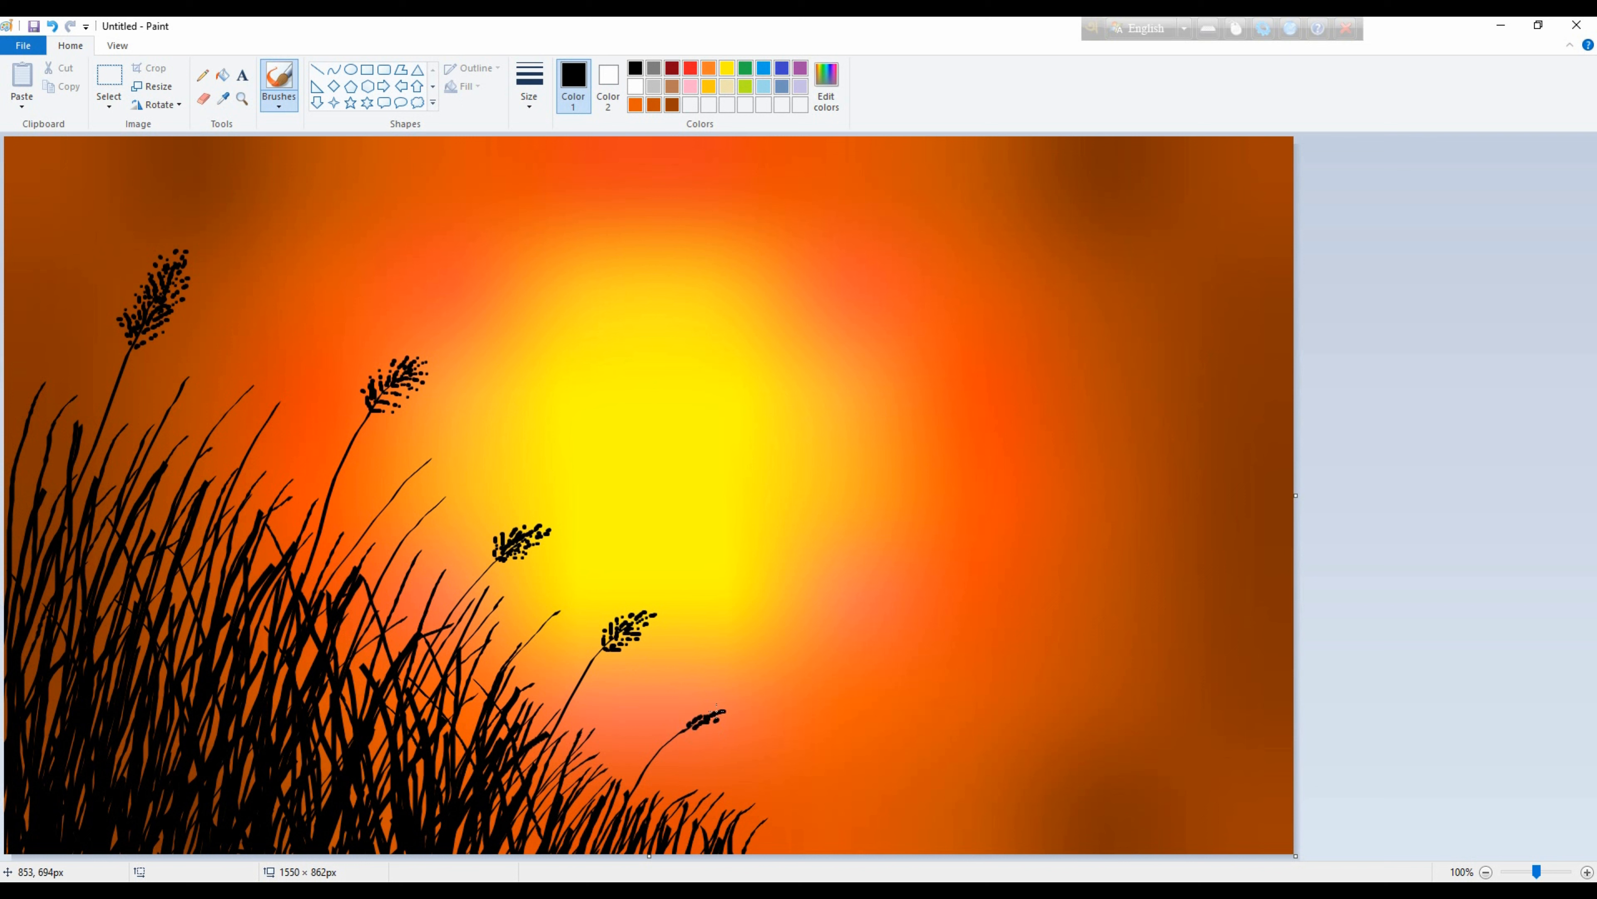
Fill out the base of the low seed head right of the curved blade and dot a small one on the rightmost grass tip.
{"action": "left_click", "coordinate": [688, 715]}
{"action": "left_click", "coordinate": [696, 730]}
{"action": "left_click", "coordinate": [747, 807]}
{"action": "left_click", "coordinate": [756, 795]}
{"action": "left_click", "coordinate": [751, 800]}
{"action": "left_click", "coordinate": [763, 803]}
{"action": "left_click", "coordinate": [755, 806]}
{"action": "left_click", "coordinate": [755, 806]}
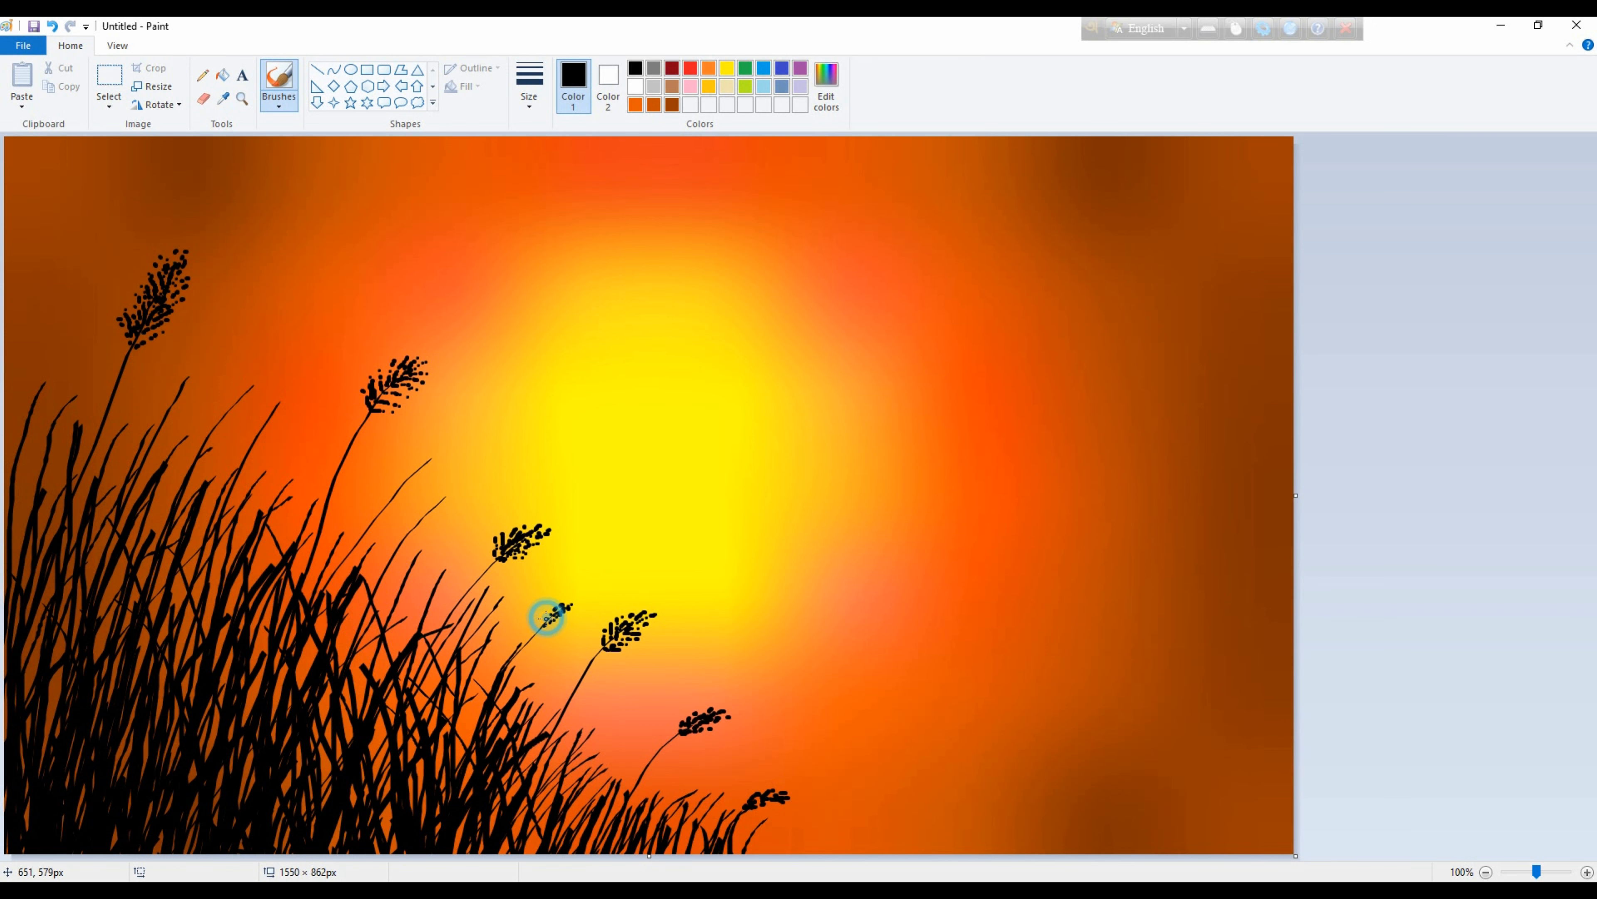
Extend the thin seed head between the two larger ones below the sun glow with black dots toward the upper right.
{"action": "left_click_drag", "start_coordinate": [562, 604], "coordinate": [586, 594]}
{"action": "left_click", "coordinate": [592, 591]}
{"action": "left_click", "coordinate": [572, 606]}
{"action": "left_click", "coordinate": [573, 602]}
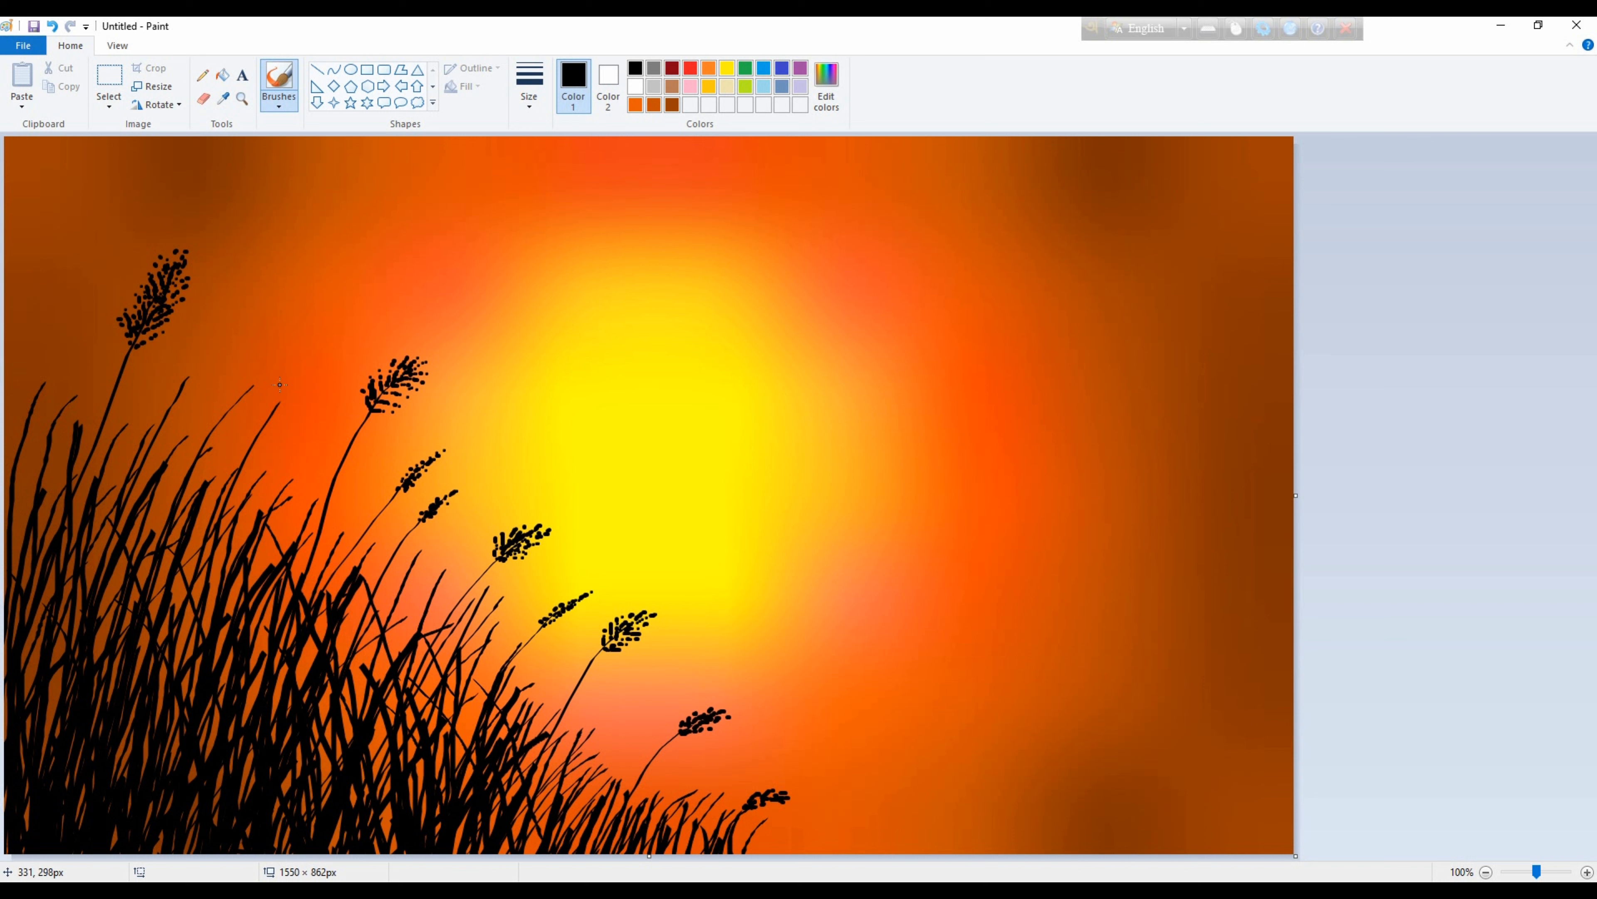
Dot a black seed head around the tip of the blade just left of the large seed head near the glow.
{"action": "left_click_drag", "start_coordinate": [292, 392], "coordinate": [286, 397]}
{"action": "left_click", "coordinate": [284, 402]}
{"action": "left_click", "coordinate": [279, 400]}
{"action": "left_click", "coordinate": [276, 407]}
{"action": "left_click", "coordinate": [282, 408]}
{"action": "left_click_drag", "start_coordinate": [290, 404], "coordinate": [256, 414]}
{"action": "left_click", "coordinate": [276, 410]}
{"action": "left_click", "coordinate": [272, 413]}
{"action": "left_click", "coordinate": [265, 414]}
{"action": "left_click", "coordinate": [262, 420]}
{"action": "left_click", "coordinate": [273, 422]}
{"action": "left_click", "coordinate": [265, 426]}
{"action": "left_click", "coordinate": [255, 420]}
{"action": "left_click", "coordinate": [255, 428]}
{"action": "left_click", "coordinate": [254, 435]}
{"action": "left_click", "coordinate": [263, 434]}
{"action": "left_click", "coordinate": [271, 430]}
{"action": "left_click", "coordinate": [259, 441]}
{"action": "left_click", "coordinate": [269, 429]}
{"action": "left_click", "coordinate": [283, 420]}
Dot a small black seed head on the blade tip just below and right of the tallest seed head.
{"action": "left_click", "coordinate": [202, 368]}
{"action": "left_click", "coordinate": [195, 374]}
{"action": "left_click", "coordinate": [189, 378]}
{"action": "left_click", "coordinate": [184, 385]}
{"action": "left_click", "coordinate": [185, 372]}
{"action": "left_click", "coordinate": [180, 385]}
{"action": "left_click", "coordinate": [190, 381]}
{"action": "left_click", "coordinate": [183, 388]}
{"action": "left_click", "coordinate": [180, 396]}
{"action": "left_click", "coordinate": [174, 385]}
{"action": "left_click", "coordinate": [174, 394]}
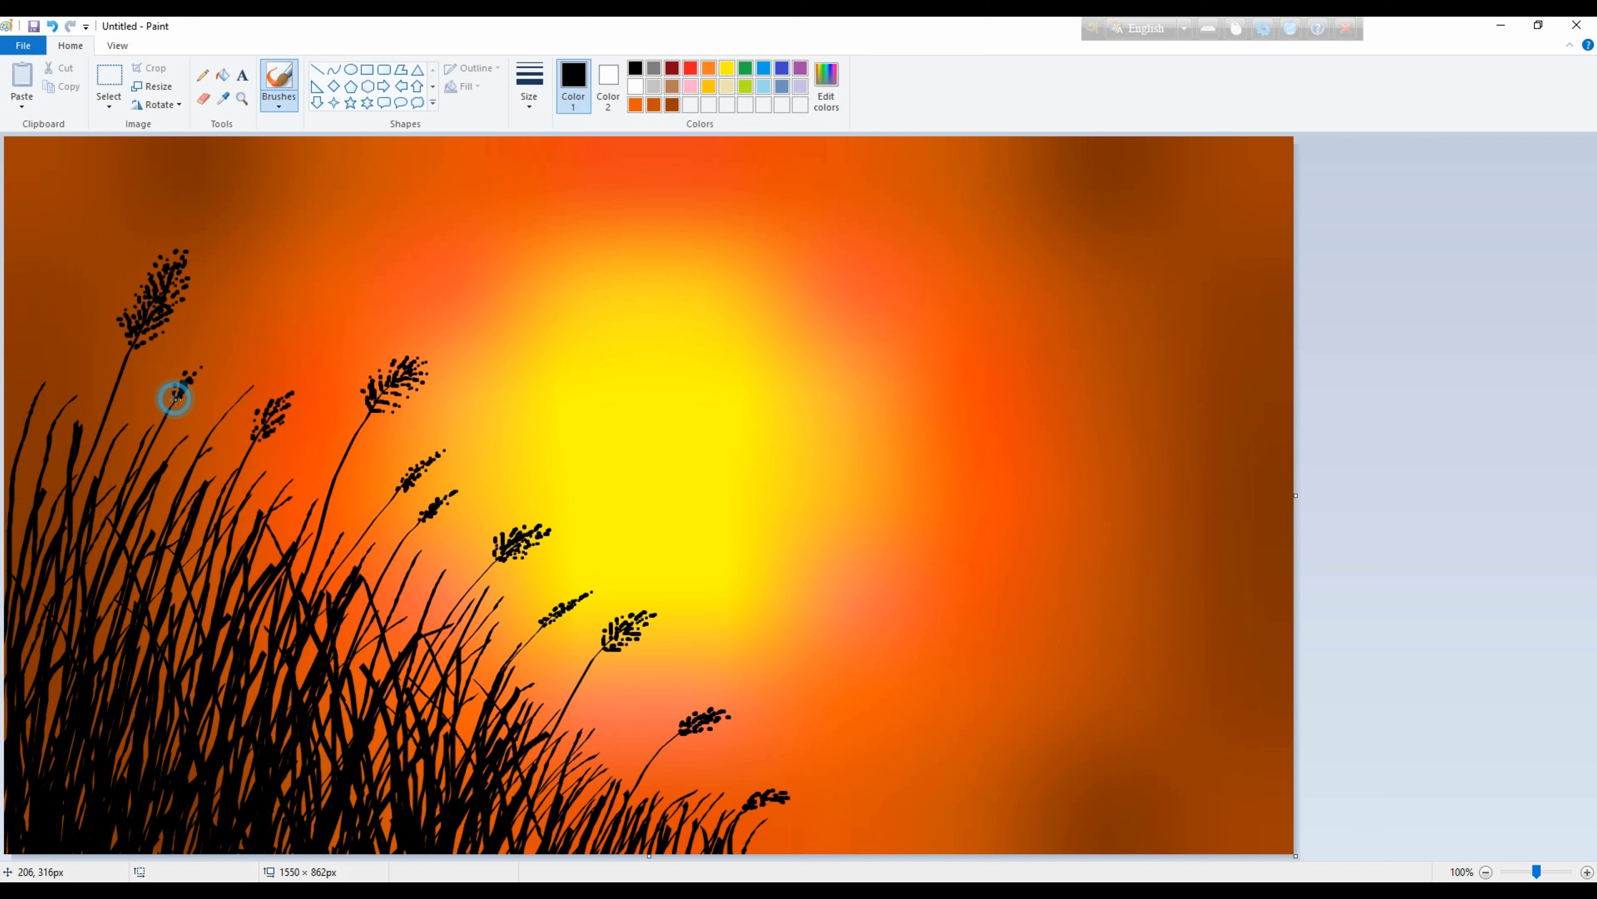
{"action": "left_click", "coordinate": [198, 383]}
{"action": "left_click", "coordinate": [192, 390]}
{"action": "left_click", "coordinate": [181, 397]}
{"action": "left_click", "coordinate": [175, 402]}
{"action": "left_click", "coordinate": [180, 442]}
Dab a slanting line of black seeds above the tip of the leftmost tall blade.
{"action": "left_click", "coordinate": [51, 368]}
{"action": "left_click", "coordinate": [37, 386]}
{"action": "left_click", "coordinate": [62, 358]}
{"action": "left_click", "coordinate": [47, 369]}
{"action": "left_click", "coordinate": [55, 370]}
{"action": "left_click", "coordinate": [44, 381]}
{"action": "left_click", "coordinate": [56, 360]}
{"action": "left_click", "coordinate": [63, 355]}
{"action": "left_click", "coordinate": [60, 356]}
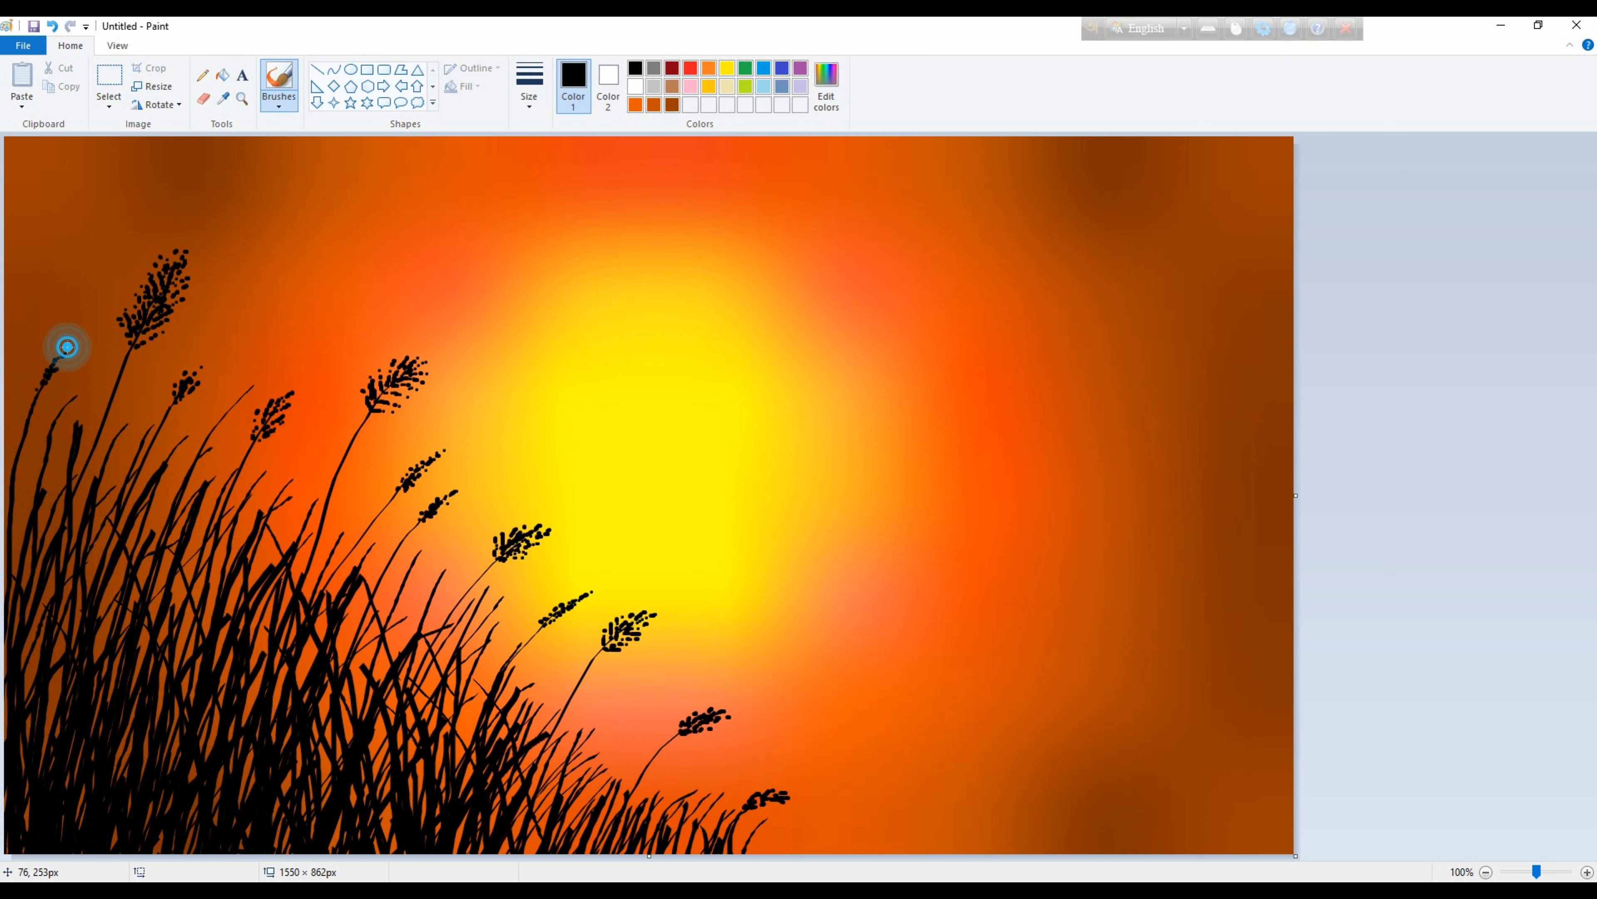
Widen the upper part of the leftmost blade's seed head with black dots on both sides.
{"action": "left_click", "coordinate": [69, 350]}
{"action": "left_click", "coordinate": [53, 366]}
{"action": "left_click", "coordinate": [56, 354]}
{"action": "left_click", "coordinate": [50, 359]}
{"action": "left_click", "coordinate": [43, 363]}
{"action": "left_click", "coordinate": [39, 369]}
{"action": "left_click", "coordinate": [37, 375]}
{"action": "left_click", "coordinate": [37, 382]}
{"action": "left_click", "coordinate": [56, 371]}
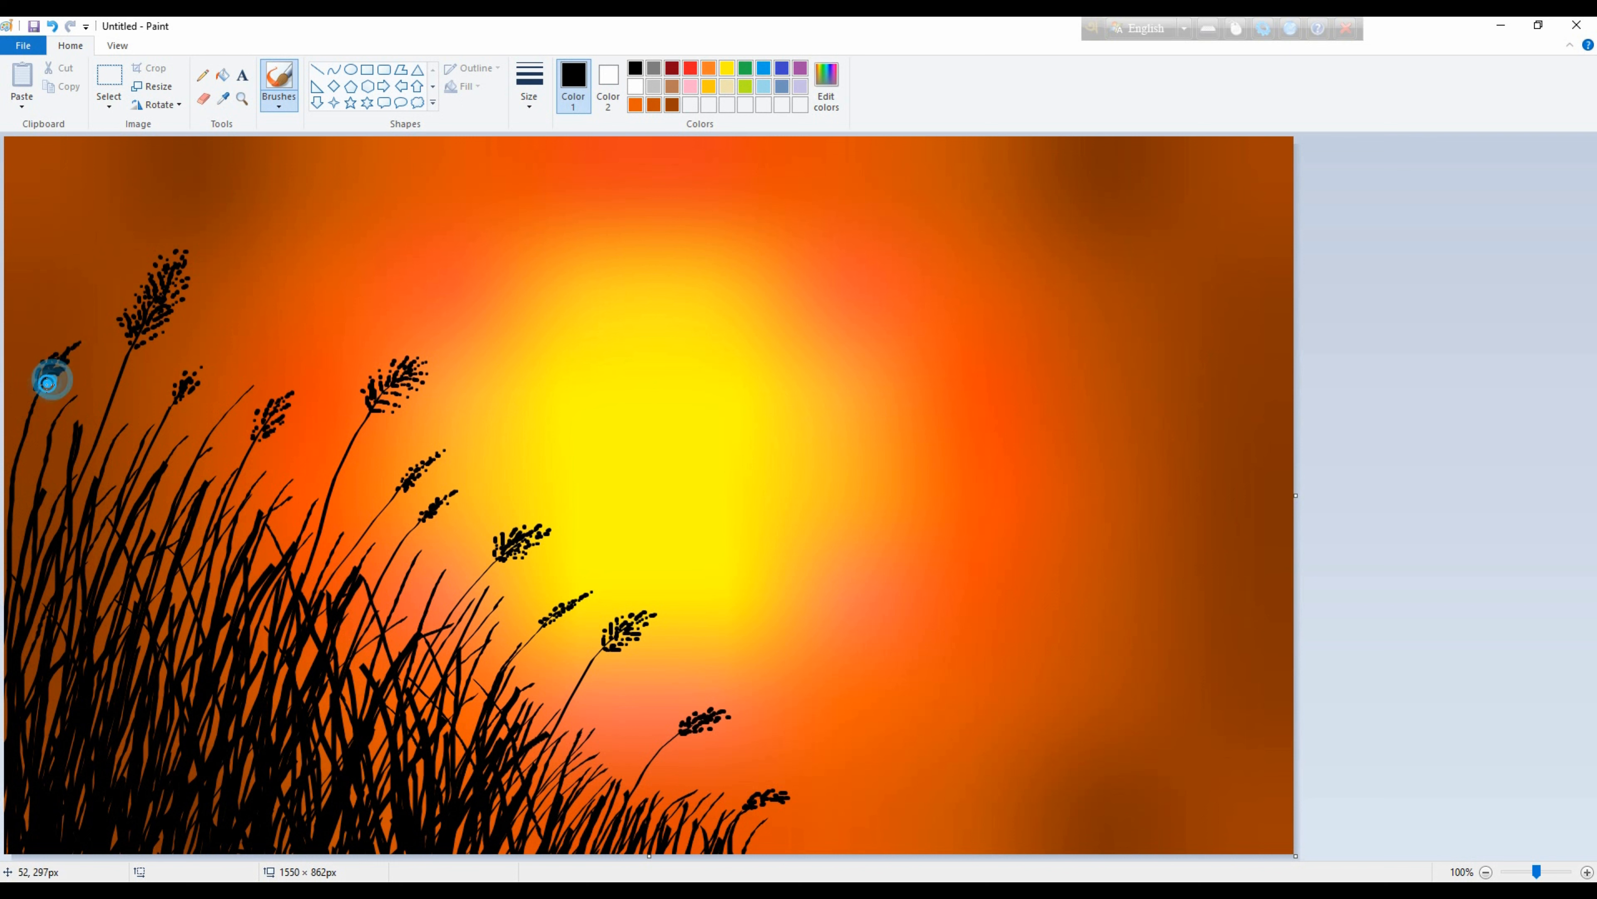
Continue the leftmost blade's seed head downward with black dots on both sides of the stem.
{"action": "left_click", "coordinate": [49, 391]}
{"action": "left_click", "coordinate": [35, 400]}
{"action": "left_click", "coordinate": [41, 403]}
{"action": "left_click", "coordinate": [29, 387]}
{"action": "left_click", "coordinate": [29, 399]}
{"action": "left_click", "coordinate": [33, 375]}
{"action": "left_click", "coordinate": [25, 376]}
{"action": "left_click_drag", "start_coordinate": [23, 382], "coordinate": [20, 422]}
{"action": "left_click", "coordinate": [24, 416]}
{"action": "left_click", "coordinate": [16, 391]}
{"action": "left_click", "coordinate": [16, 406]}
{"action": "left_click", "coordinate": [62, 391]}
{"action": "left_click", "coordinate": [54, 400]}
{"action": "left_click", "coordinate": [36, 407]}
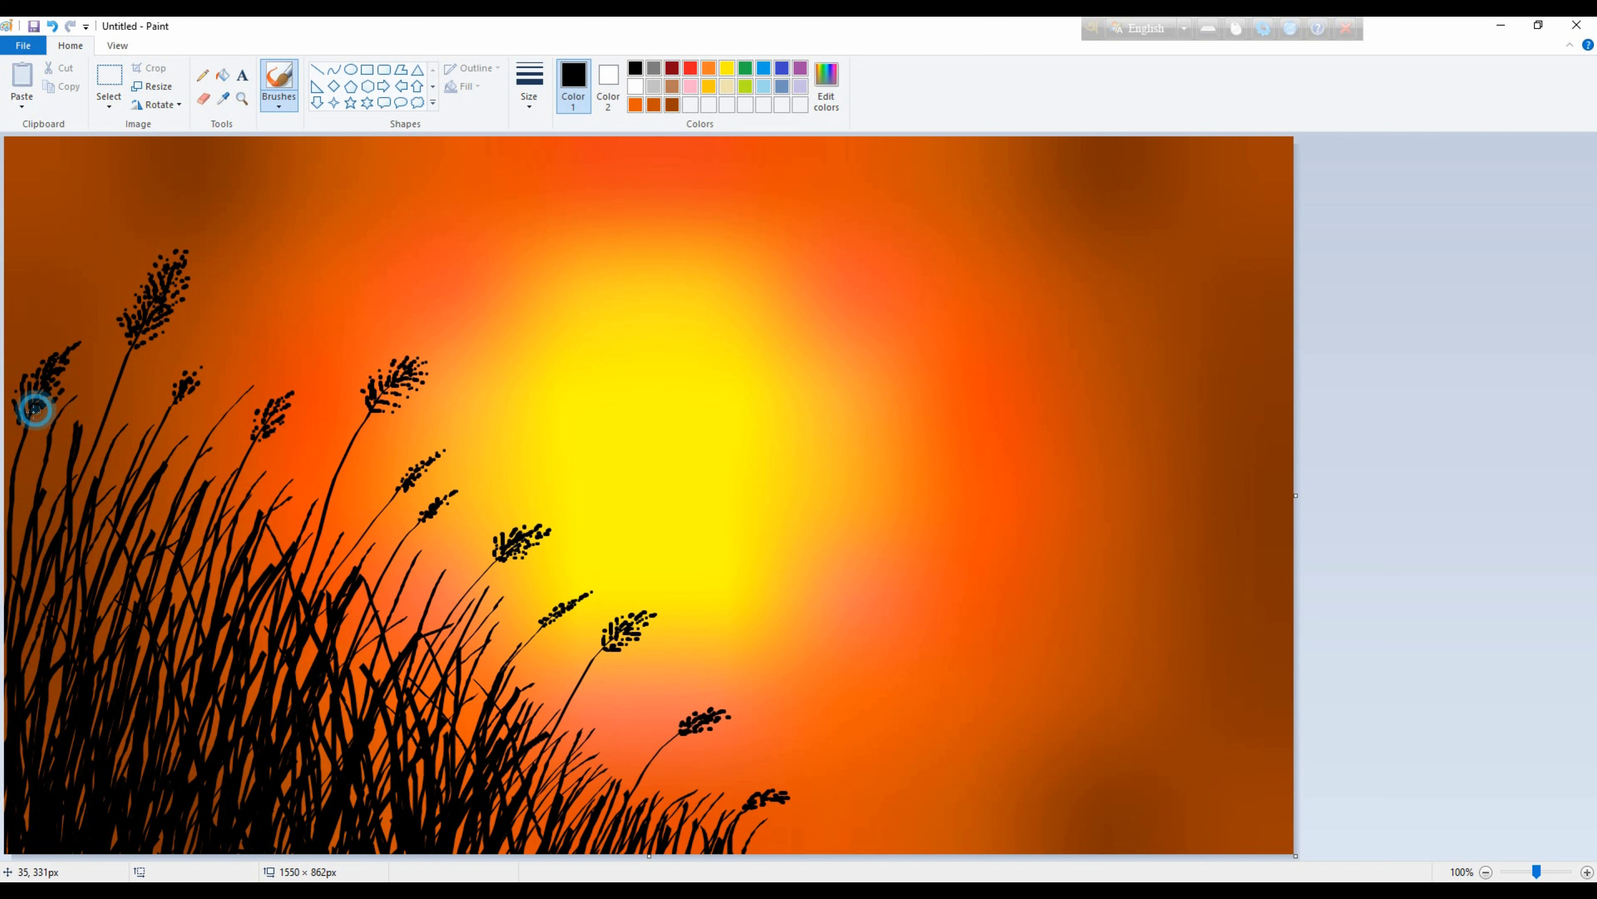
Fill the lower end of the leftmost blade's seed head with dense black dots around the stem.
{"action": "left_click", "coordinate": [49, 407]}
{"action": "left_click", "coordinate": [41, 414]}
{"action": "left_click", "coordinate": [27, 428]}
{"action": "left_click", "coordinate": [47, 416]}
{"action": "left_click", "coordinate": [37, 423]}
{"action": "left_click", "coordinate": [17, 399]}
{"action": "left_click", "coordinate": [22, 439]}
{"action": "left_click", "coordinate": [9, 418]}
{"action": "left_click", "coordinate": [15, 431]}
{"action": "left_click", "coordinate": [32, 432]}
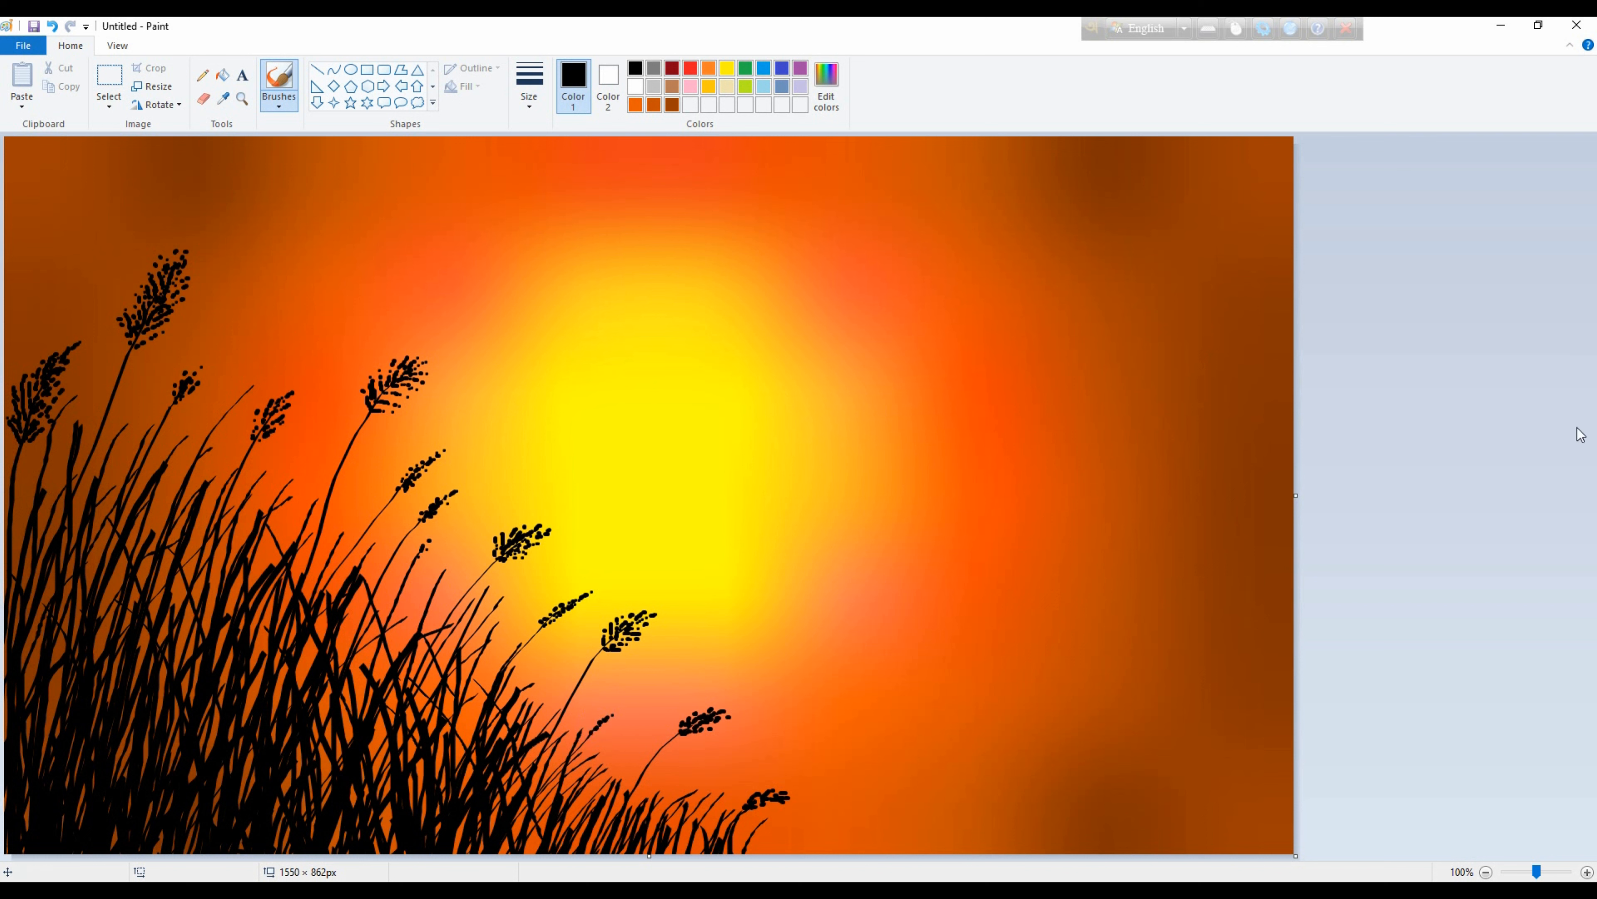
Brush extra black grass blades along the canvas's bottom edge to thicken the low grass at its right end.
{"action": "left_click_drag", "start_coordinate": [777, 839], "coordinate": [748, 866]}
{"action": "mouse_move", "coordinate": [706, 816]}
{"action": "left_mouse_down"}
{"action": "mouse_move", "coordinate": [685, 856]}
{"action": "mouse_move", "coordinate": [667, 806]}
{"action": "mouse_move", "coordinate": [640, 855]}
{"action": "mouse_move", "coordinate": [604, 849]}
{"action": "left_mouse_up"}
{"action": "left_click_drag", "start_coordinate": [601, 786], "coordinate": [534, 849]}
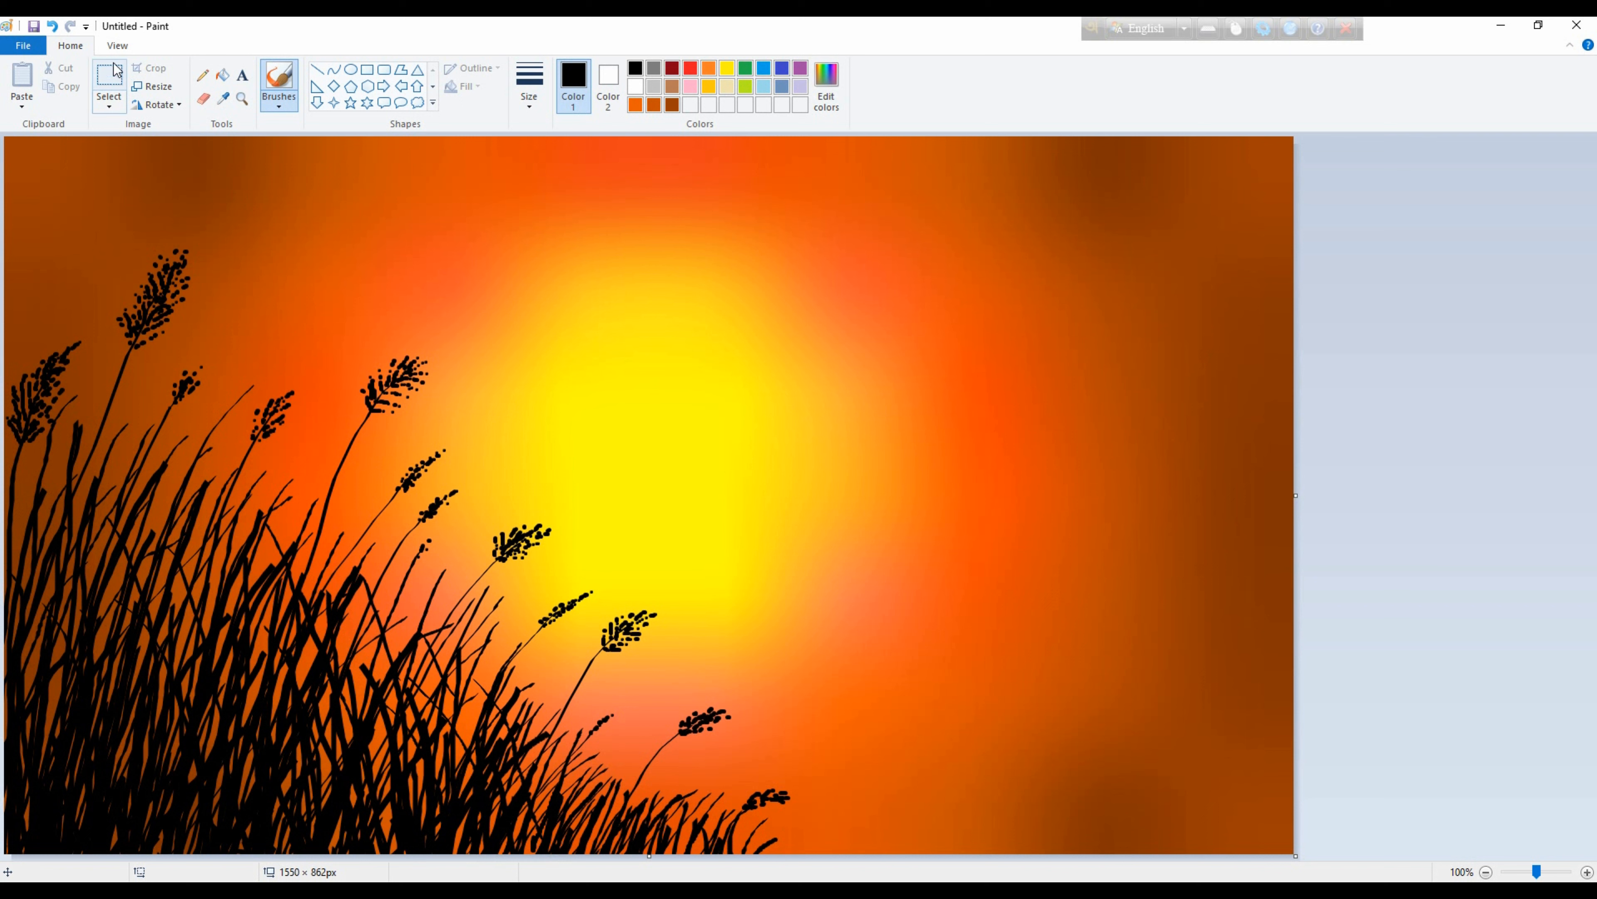
Extend the low grass along the canvas's bottom edge with short black brush blades just beyond the lowest seed head.
{"action": "left_click", "coordinate": [280, 101]}
{"action": "left_click", "coordinate": [311, 131]}
{"action": "left_click_drag", "start_coordinate": [787, 845], "coordinate": [770, 860]}
{"action": "left_click", "coordinate": [279, 106]}
{"action": "left_click", "coordinate": [312, 132]}
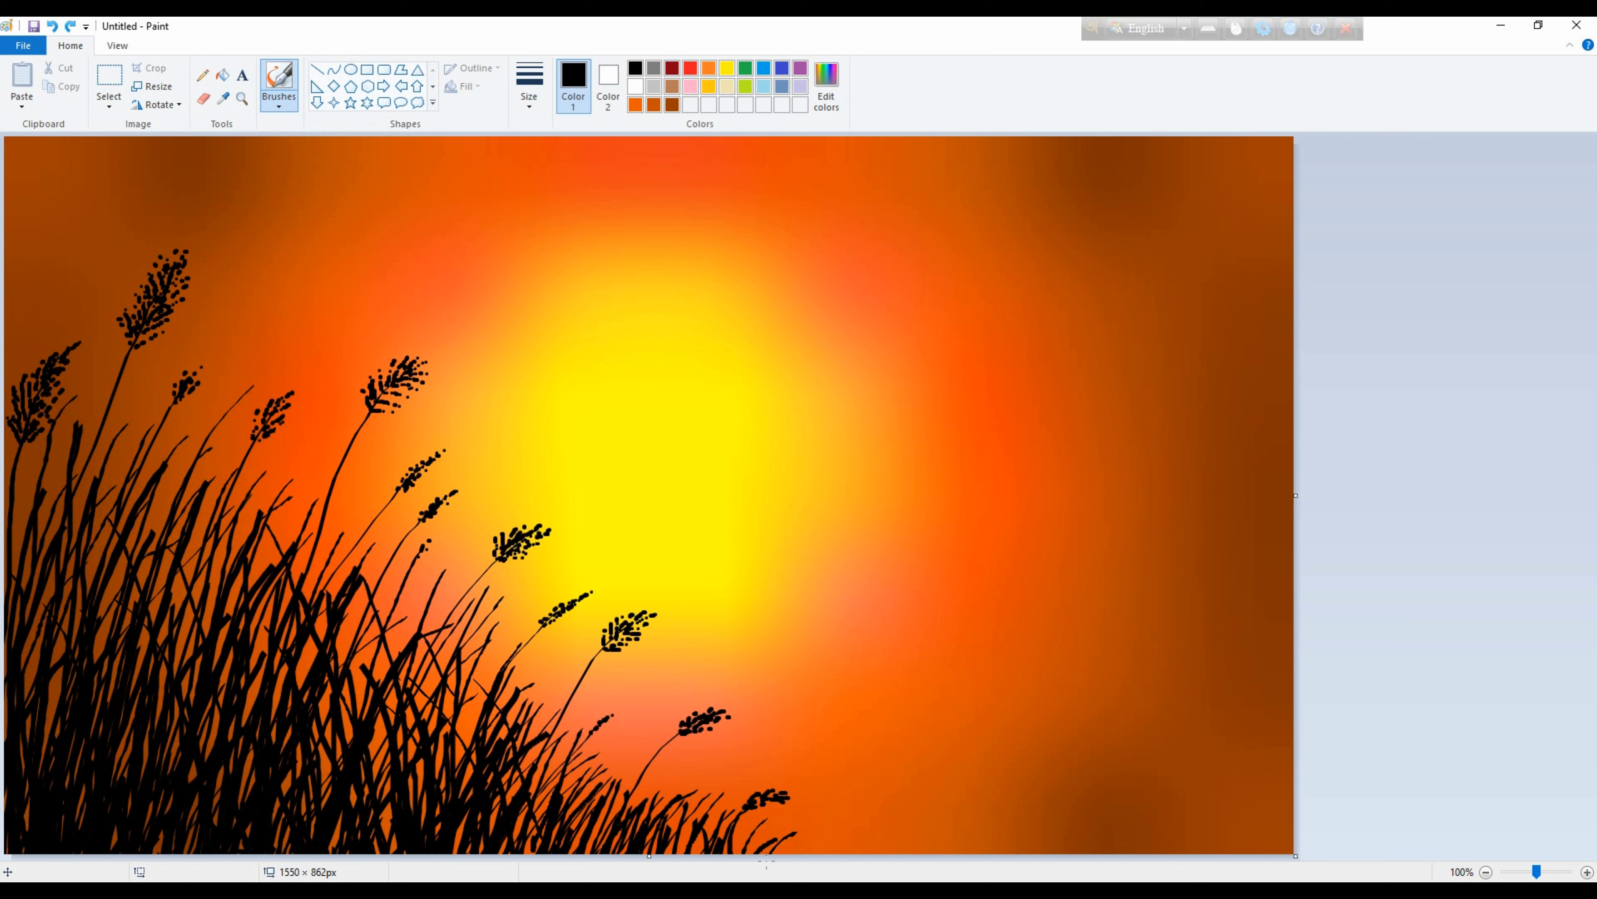
{"action": "left_click_drag", "start_coordinate": [771, 846], "coordinate": [794, 834]}
{"action": "mouse_move", "coordinate": [819, 853]}
{"action": "left_mouse_down"}
{"action": "mouse_move", "coordinate": [858, 834]}
{"action": "mouse_move", "coordinate": [806, 820]}
{"action": "mouse_move", "coordinate": [757, 854]}
{"action": "mouse_move", "coordinate": [755, 819]}
{"action": "mouse_move", "coordinate": [739, 853]}
{"action": "mouse_move", "coordinate": [736, 833]}
{"action": "left_mouse_up"}
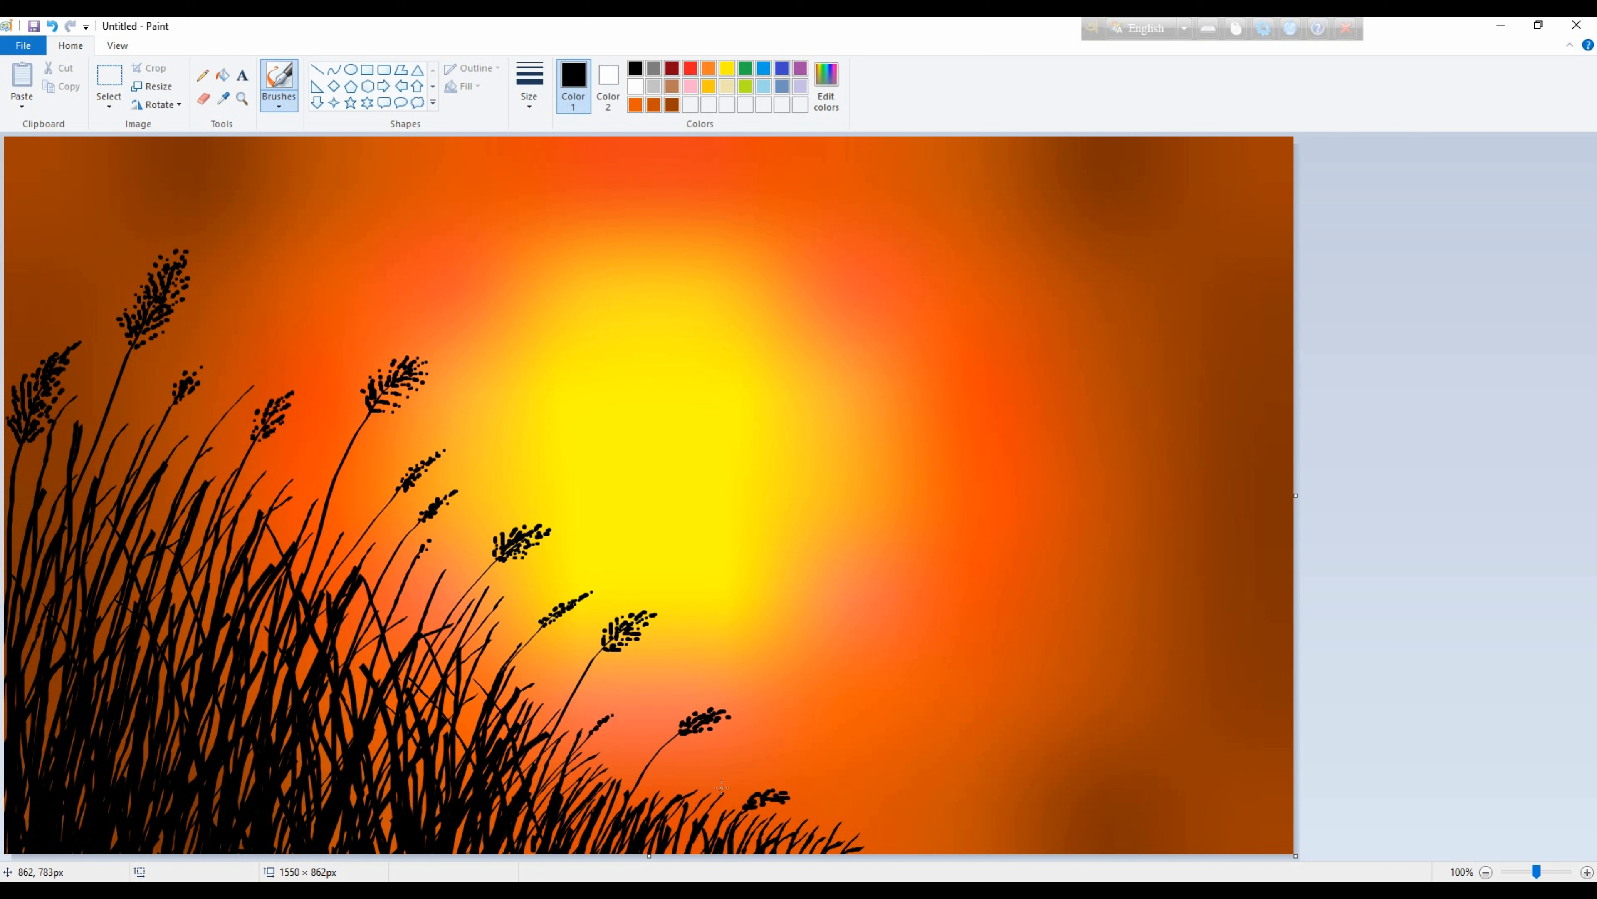
Brush thin black blades into the lower slope of the grass, from the two lowest seed heads up to the middle ones.
{"action": "left_click_drag", "start_coordinate": [737, 760], "coordinate": [679, 851]}
{"action": "left_click_drag", "start_coordinate": [697, 761], "coordinate": [667, 830]}
{"action": "left_click_drag", "start_coordinate": [646, 732], "coordinate": [599, 842]}
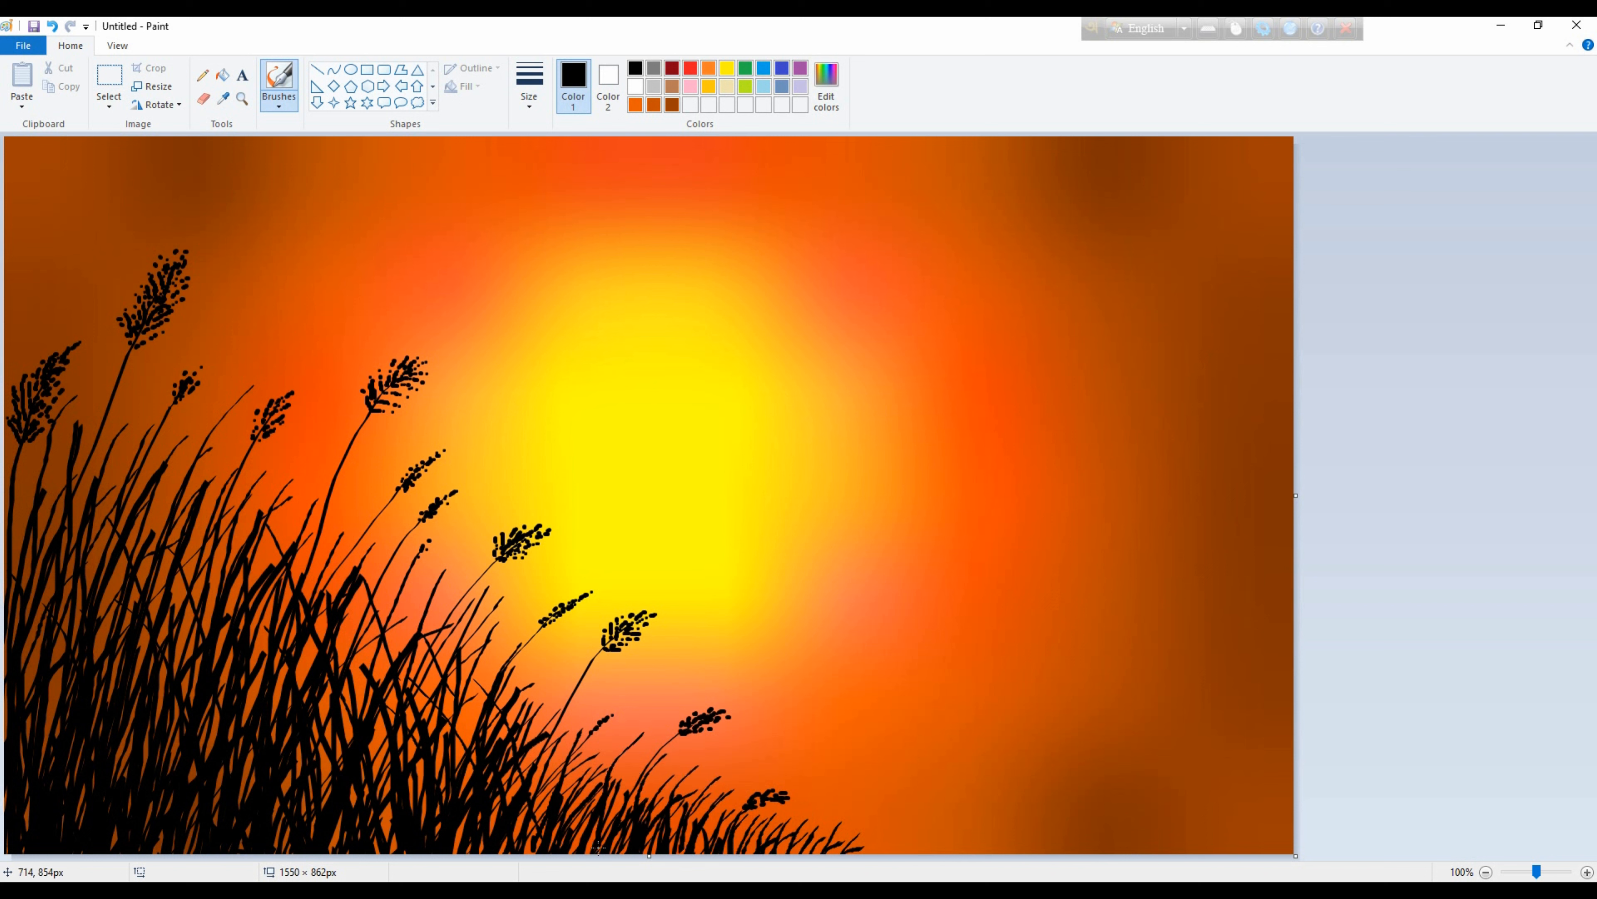
{"action": "left_click_drag", "start_coordinate": [619, 778], "coordinate": [601, 849]}
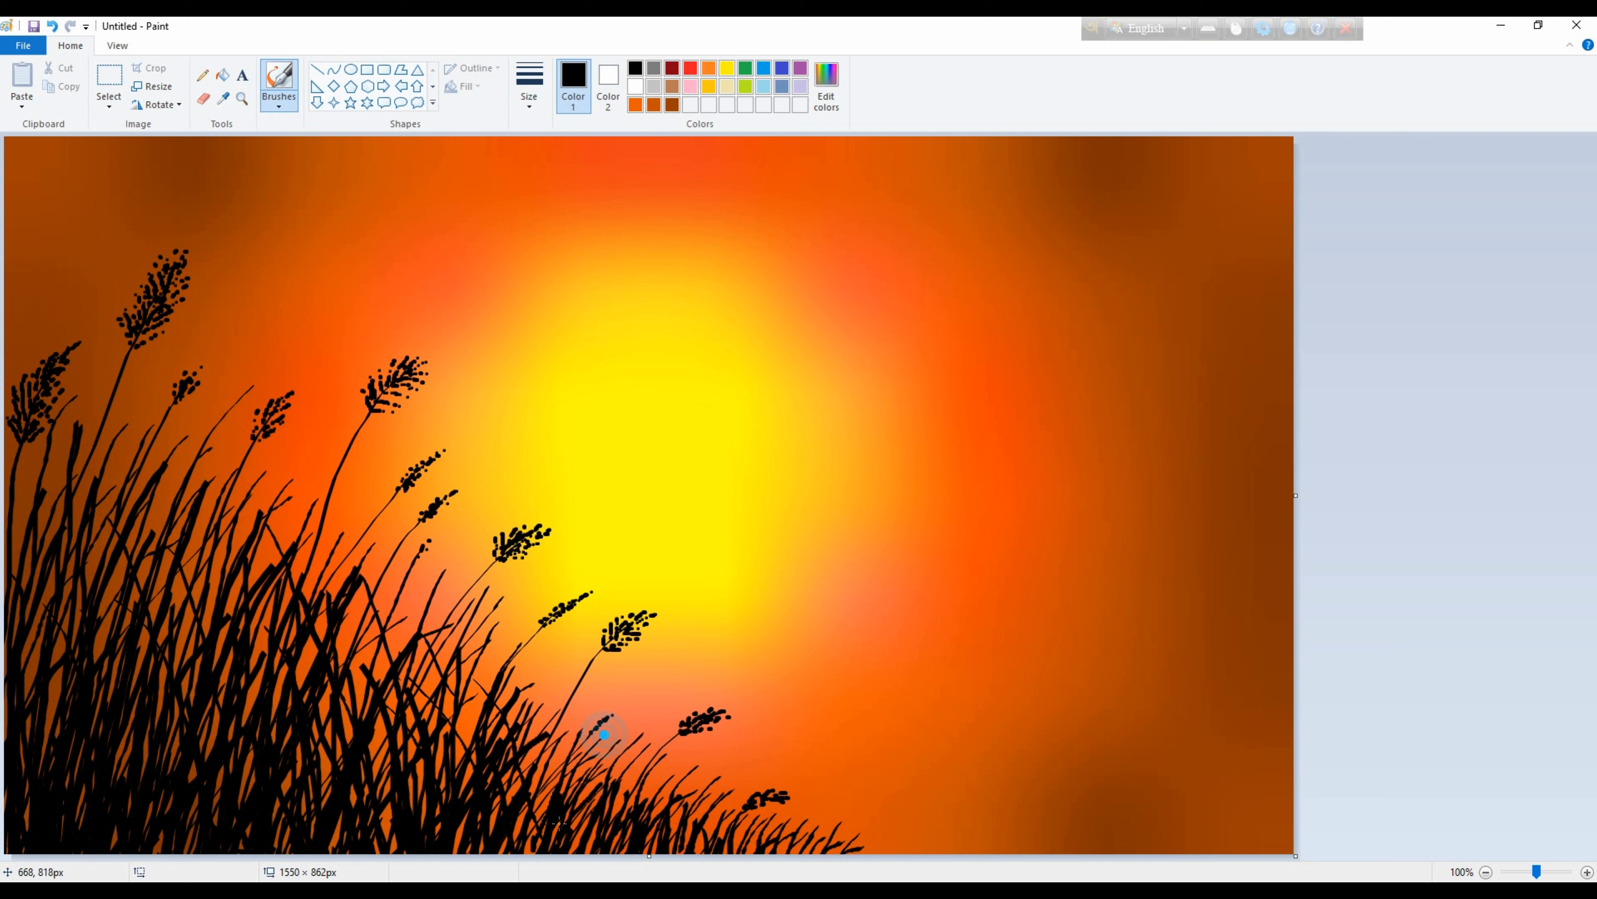
{"action": "mouse_move", "coordinate": [567, 676]}
{"action": "left_mouse_down"}
{"action": "mouse_move", "coordinate": [521, 779]}
{"action": "mouse_move", "coordinate": [501, 772]}
{"action": "left_mouse_up"}
{"action": "left_click_drag", "start_coordinate": [553, 636], "coordinate": [504, 766]}
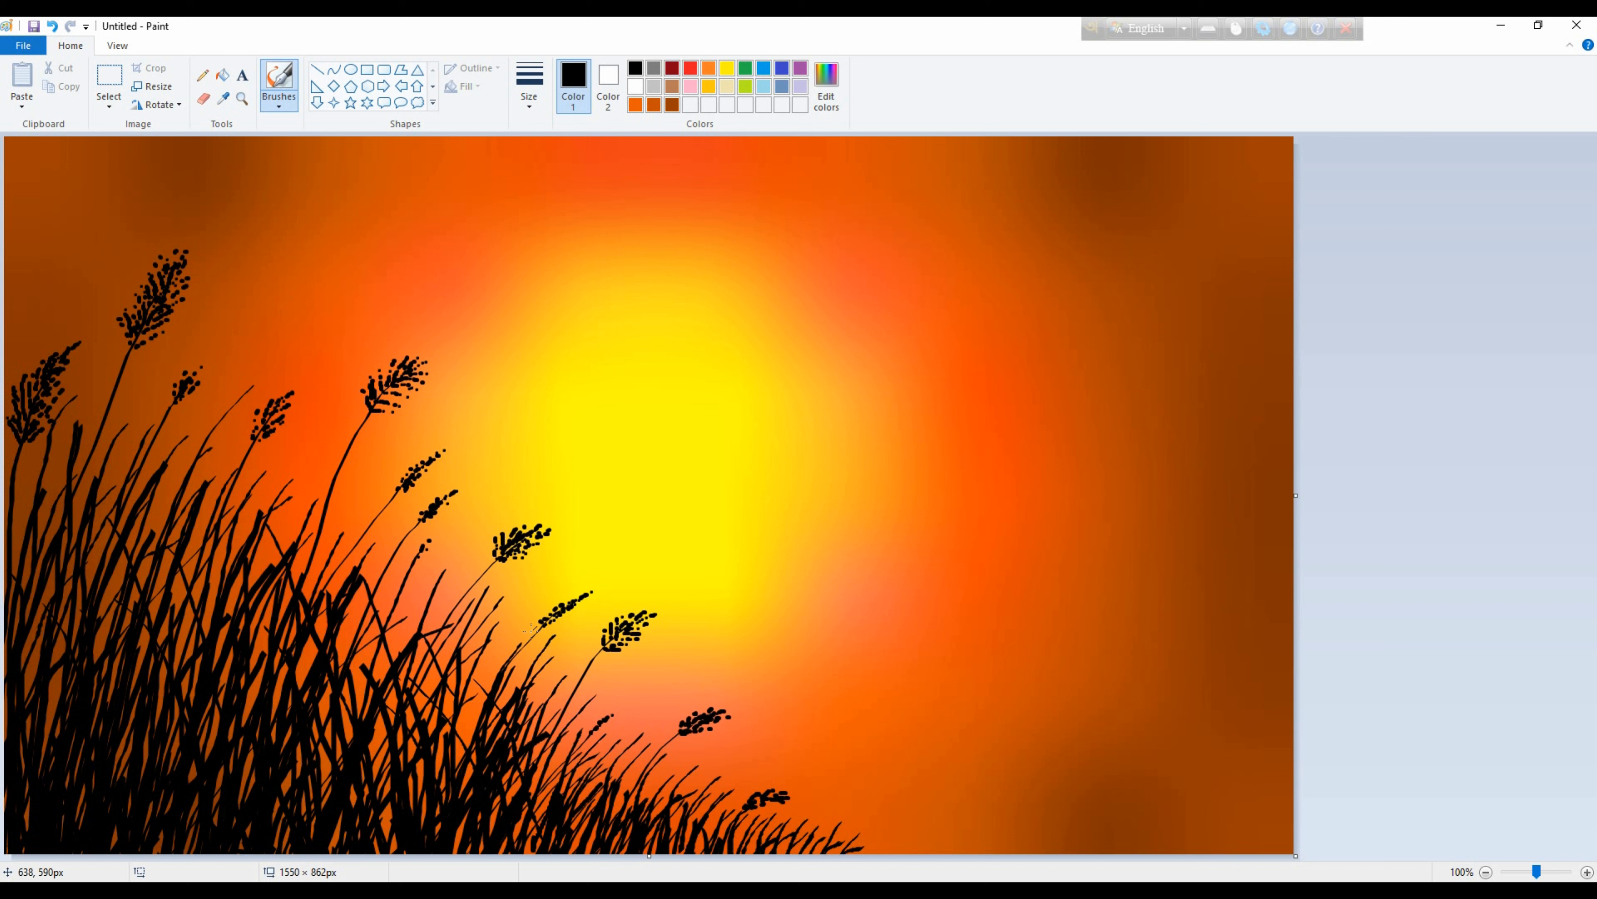
Add long curved black blades to the middle of the grass slope, below the seed heads beside the yellow glow.
{"action": "left_click_drag", "start_coordinate": [492, 655], "coordinate": [454, 731]}
{"action": "left_click_drag", "start_coordinate": [534, 581], "coordinate": [429, 801]}
{"action": "left_click_drag", "start_coordinate": [467, 582], "coordinate": [382, 857]}
{"action": "left_click_drag", "start_coordinate": [435, 547], "coordinate": [364, 805]}
{"action": "left_click_drag", "start_coordinate": [470, 527], "coordinate": [365, 848]}
{"action": "left_click_drag", "start_coordinate": [523, 572], "coordinate": [450, 717]}
Brush tall black blades on both sides of the long stem that carries the large seed head left of the sun.
{"action": "left_click_drag", "start_coordinate": [385, 475], "coordinate": [328, 845]}
{"action": "left_click_drag", "start_coordinate": [340, 432], "coordinate": [237, 717]}
{"action": "mouse_move", "coordinate": [336, 455]}
{"action": "left_mouse_down"}
{"action": "mouse_move", "coordinate": [257, 711]}
{"action": "mouse_move", "coordinate": [296, 645]}
{"action": "left_mouse_up"}
{"action": "left_click_drag", "start_coordinate": [292, 434], "coordinate": [225, 803]}
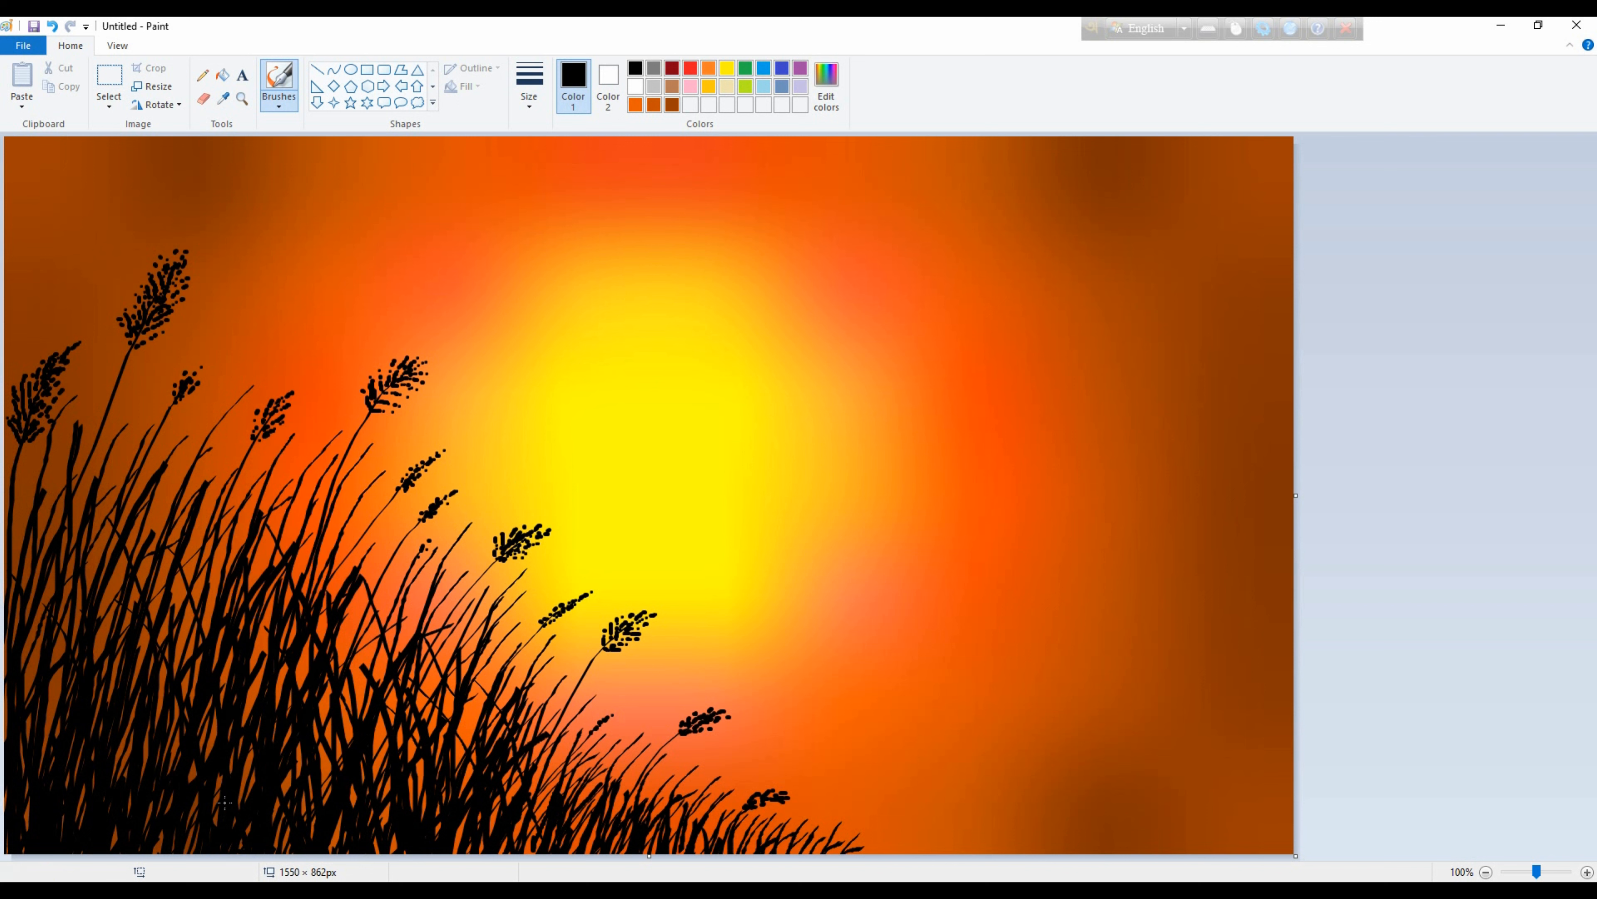
Thicken the tall grass at the canvas's left edge with long black blades rising between the leftmost seed heads.
{"action": "left_click_drag", "start_coordinate": [228, 430], "coordinate": [150, 748]}
{"action": "mouse_move", "coordinate": [232, 371]}
{"action": "left_mouse_down"}
{"action": "mouse_move", "coordinate": [199, 421]}
{"action": "mouse_move", "coordinate": [117, 795]}
{"action": "left_mouse_up"}
{"action": "mouse_move", "coordinate": [166, 364]}
{"action": "left_mouse_down"}
{"action": "mouse_move", "coordinate": [132, 410]}
{"action": "mouse_move", "coordinate": [87, 592]}
{"action": "left_mouse_up"}
{"action": "left_click_drag", "start_coordinate": [103, 360], "coordinate": [37, 555]}
{"action": "left_click_drag", "start_coordinate": [39, 449], "coordinate": [5, 557]}
{"action": "mouse_move", "coordinate": [146, 372]}
{"action": "left_mouse_down"}
{"action": "mouse_move", "coordinate": [67, 624]}
{"action": "mouse_move", "coordinate": [108, 365]}
{"action": "mouse_move", "coordinate": [49, 718]}
{"action": "left_mouse_up"}
{"action": "left_click_drag", "start_coordinate": [66, 422], "coordinate": [10, 559]}
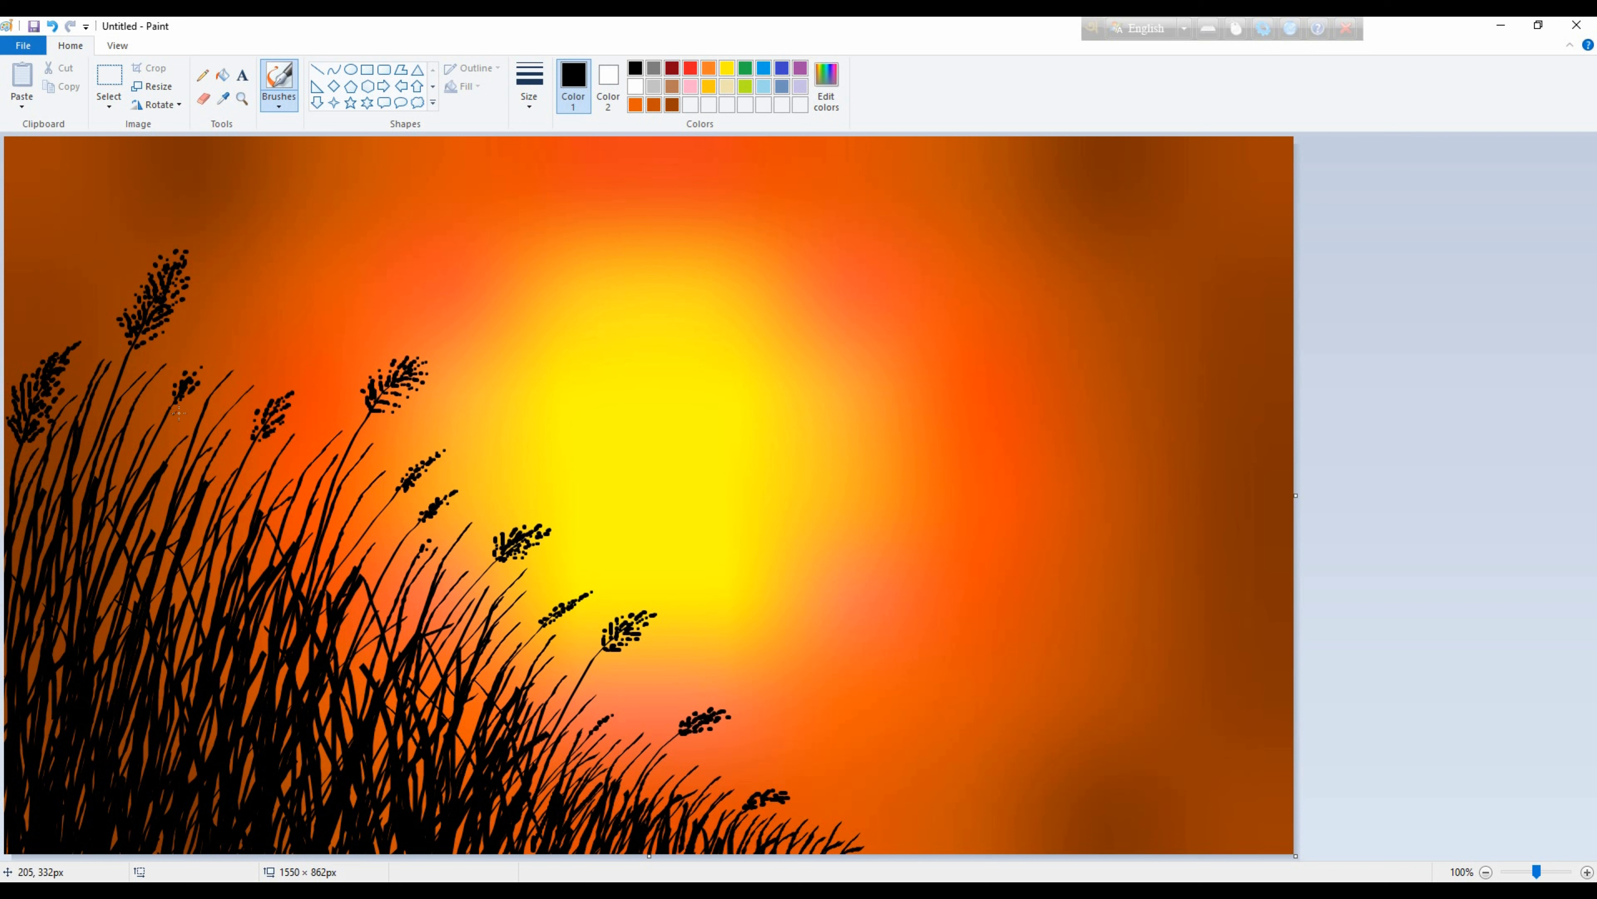
Fill the gaps in the tall grass beneath the two small upper-left seed heads with more long black blades.
{"action": "left_click_drag", "start_coordinate": [186, 414], "coordinate": [111, 702]}
{"action": "left_click_drag", "start_coordinate": [246, 402], "coordinate": [157, 728]}
{"action": "left_click_drag", "start_coordinate": [258, 423], "coordinate": [188, 851]}
{"action": "left_click_drag", "start_coordinate": [331, 416], "coordinate": [226, 738]}
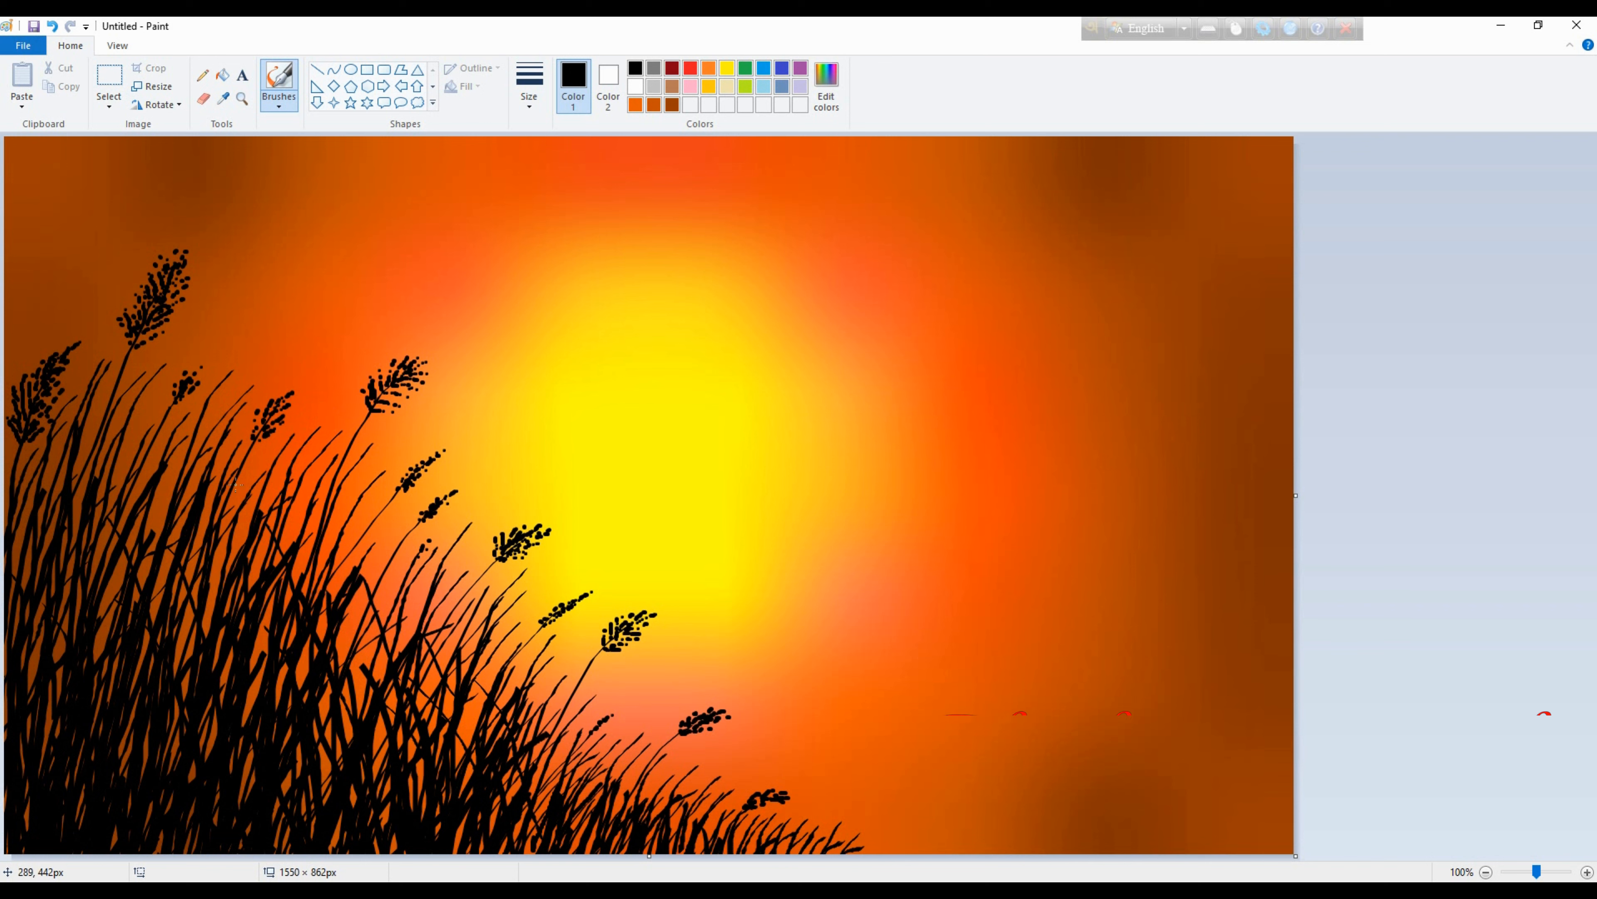
{"action": "left_click_drag", "start_coordinate": [274, 440], "coordinate": [201, 642]}
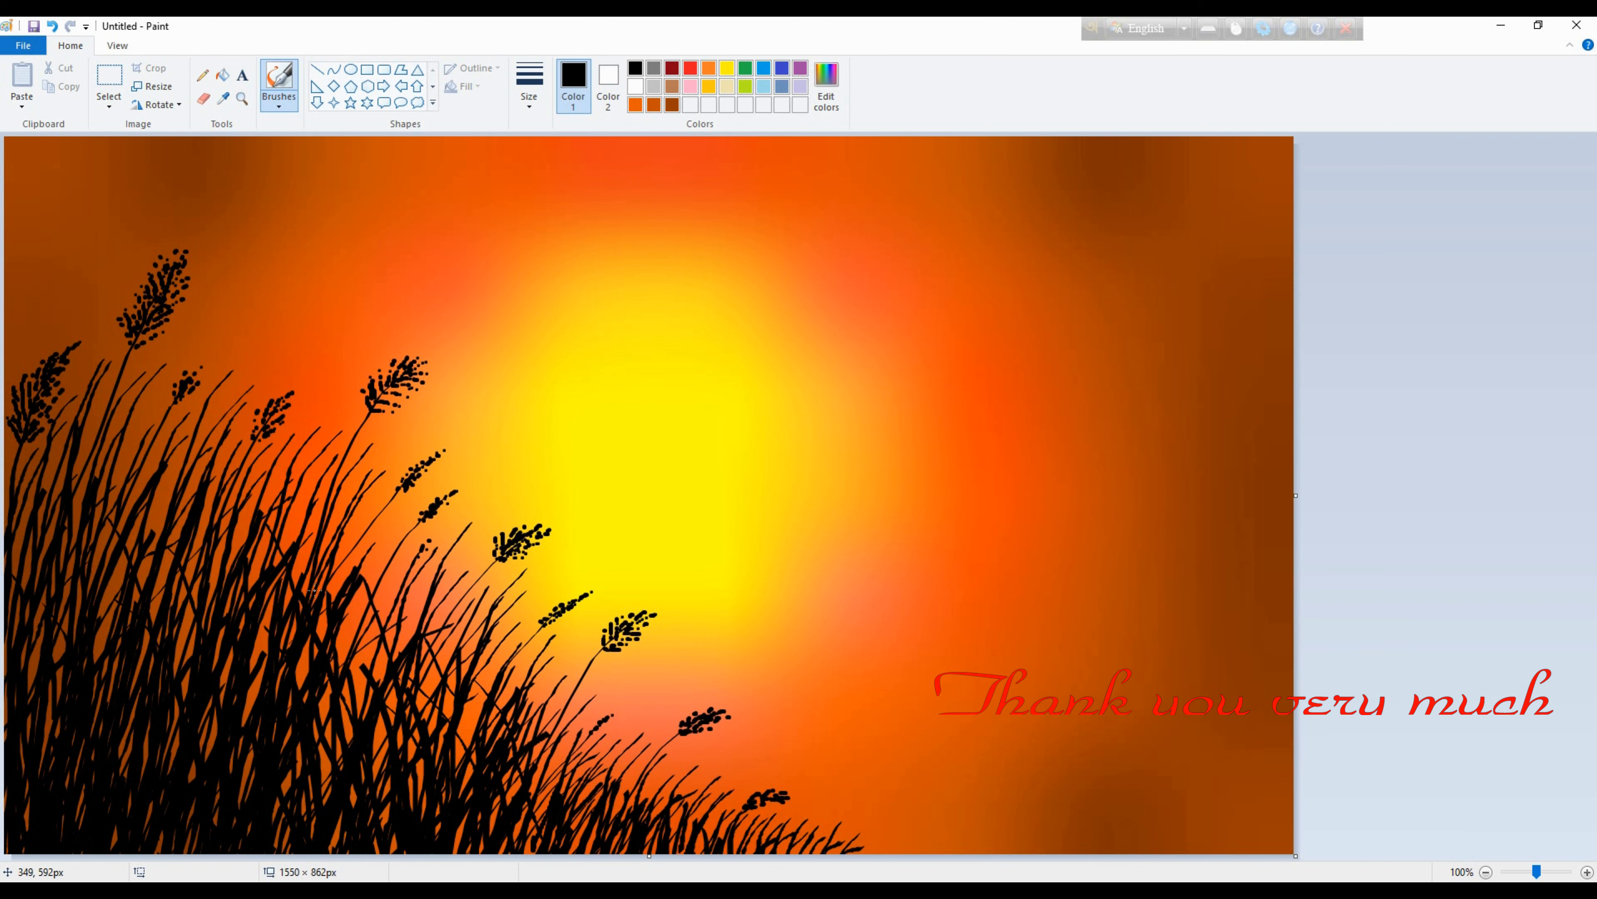